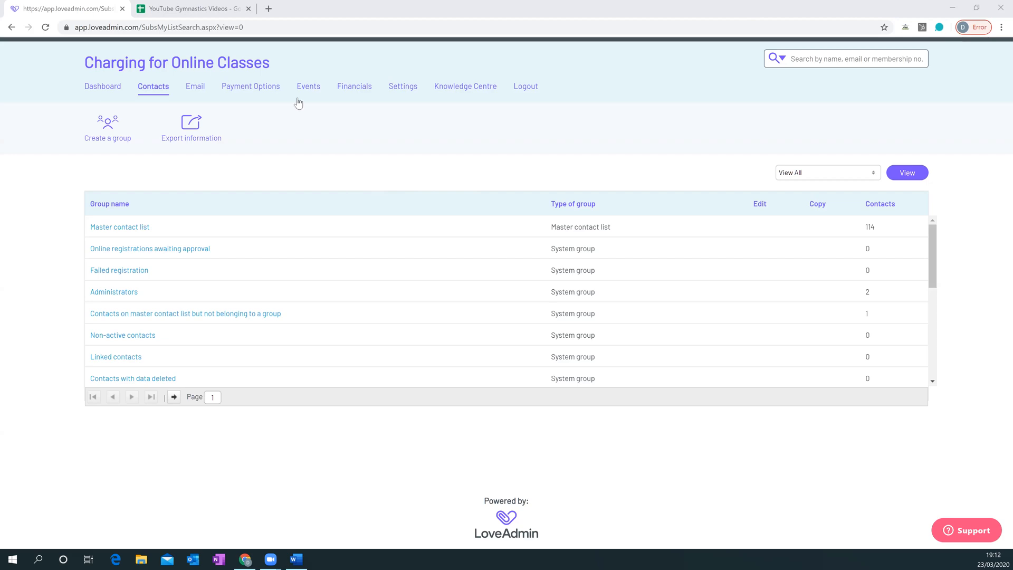
# Open the Online Gymnastics Classes - Recreational - Age 6-7 class for editing and examine its cost, recurring payment and pre-authorisation settings
pyautogui.moveTo(244, 91)
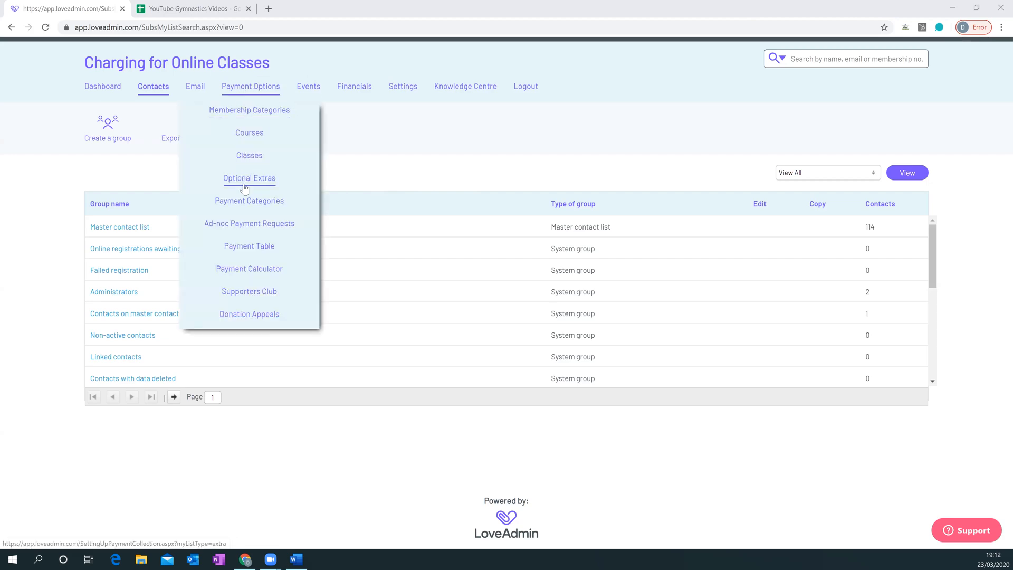
pyautogui.click(246, 157)
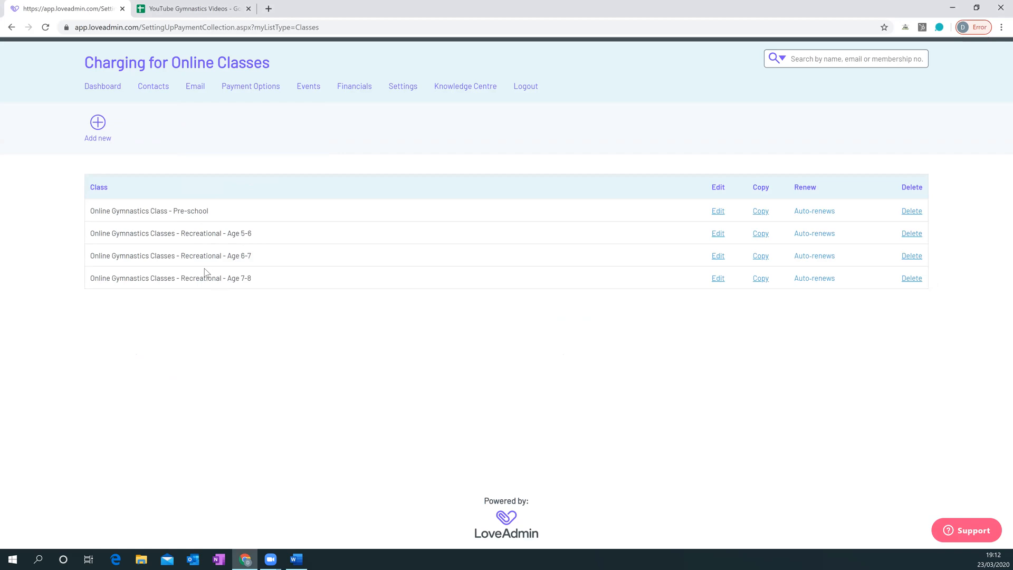
pyautogui.click(718, 256)
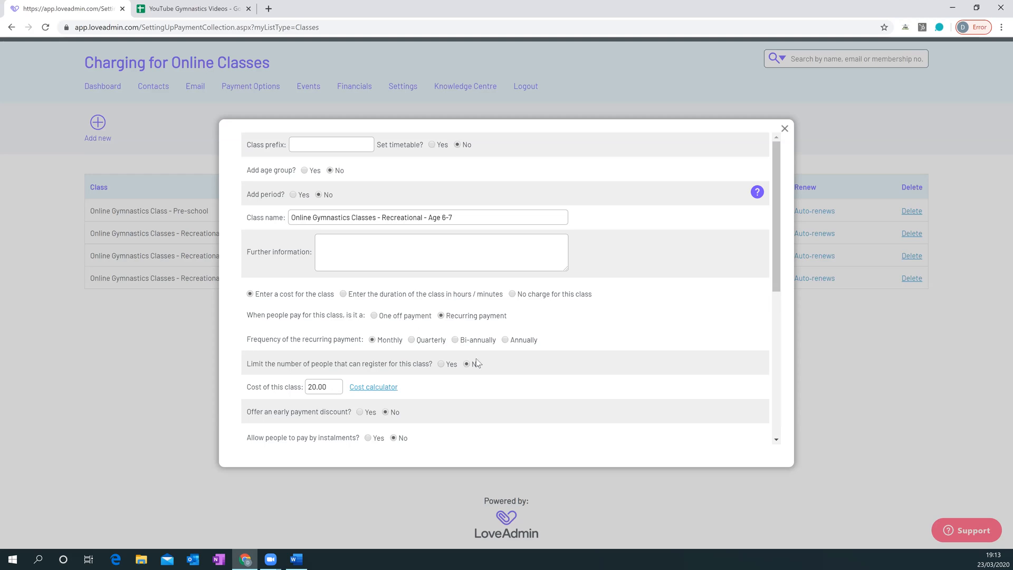
pyautogui.scroll(-2, 498, 357)
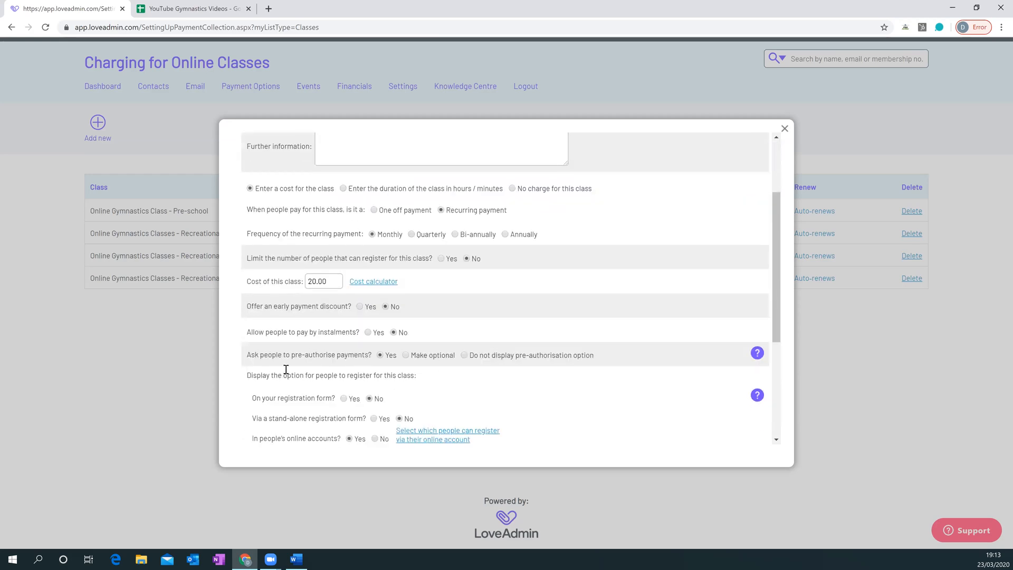
pyautogui.moveTo(248, 355); pyautogui.dragTo(372, 356)
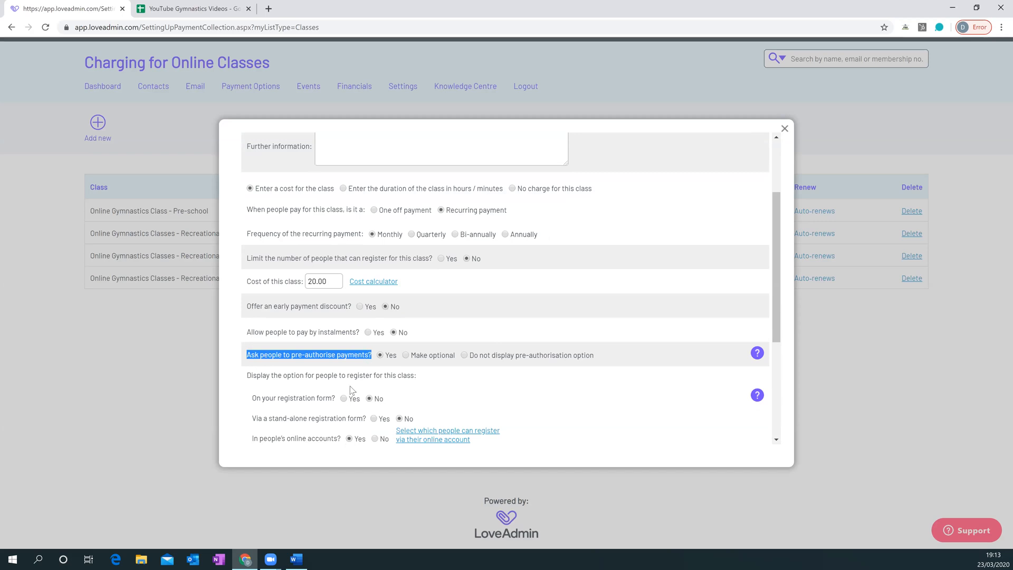
pyautogui.click(359, 356)
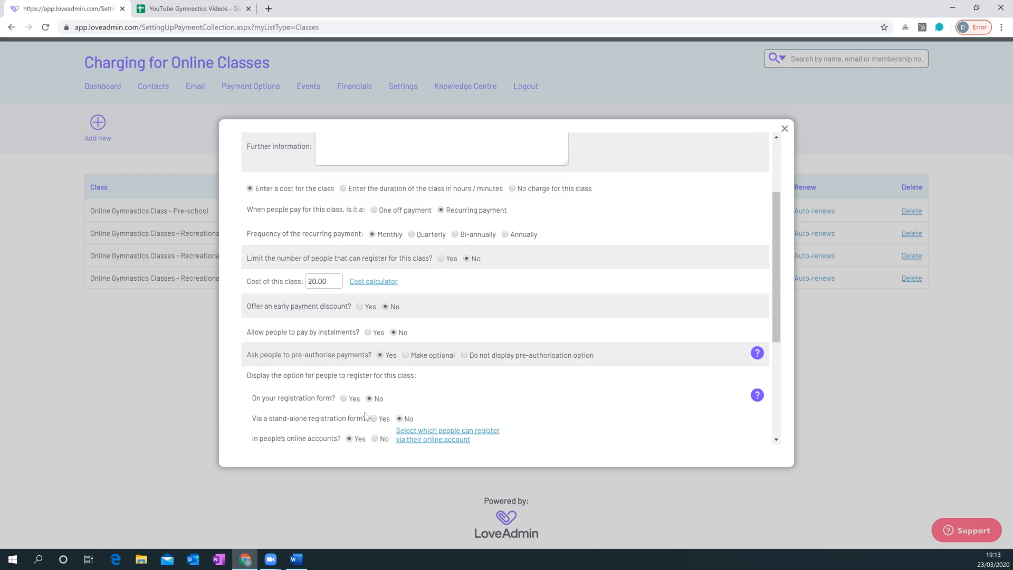
# Check which groups can register for the class via their online account, leaving the selection as it is
pyautogui.scroll(-2, 365, 416)
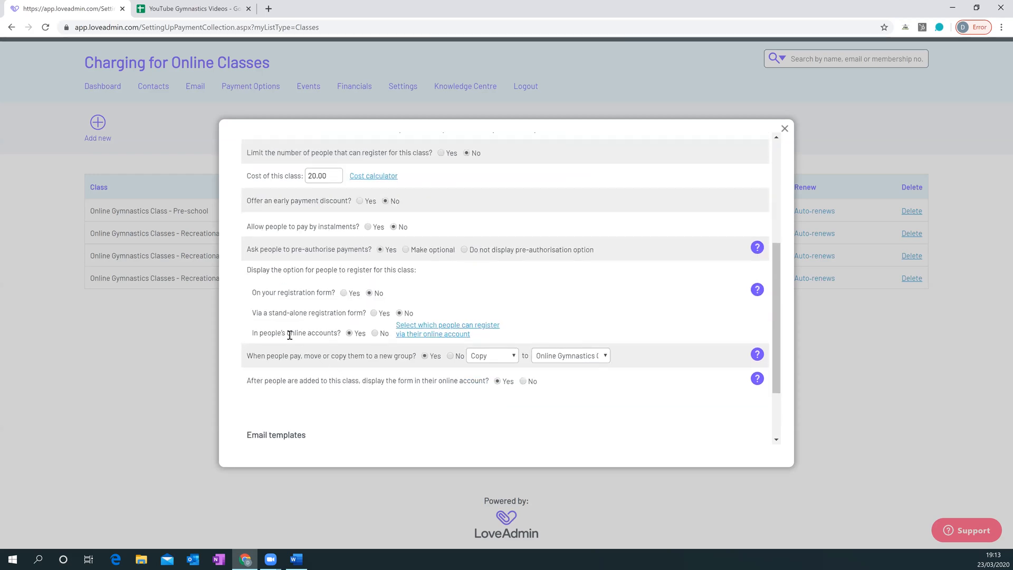
pyautogui.click(432, 330)
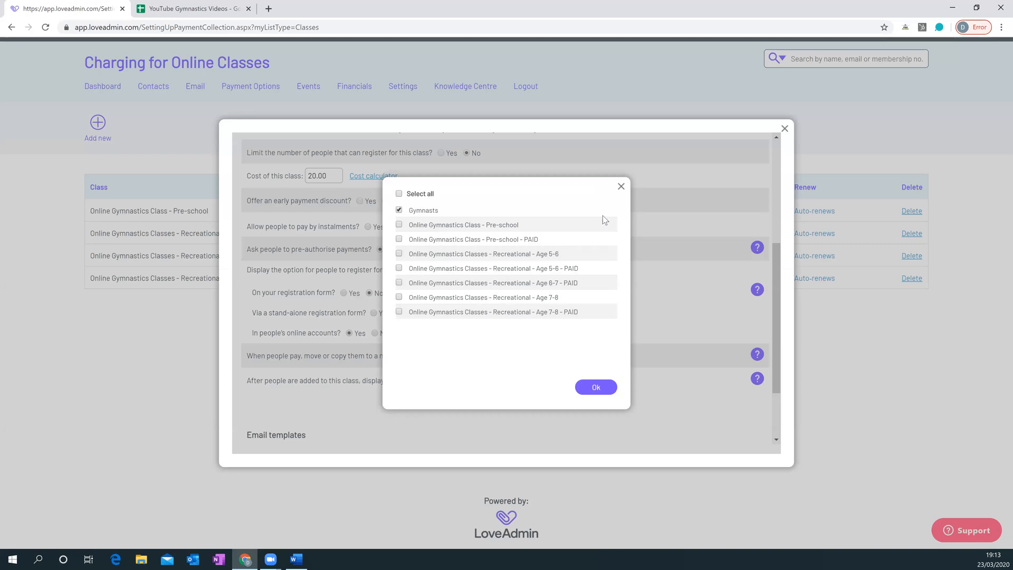
pyautogui.click(621, 188)
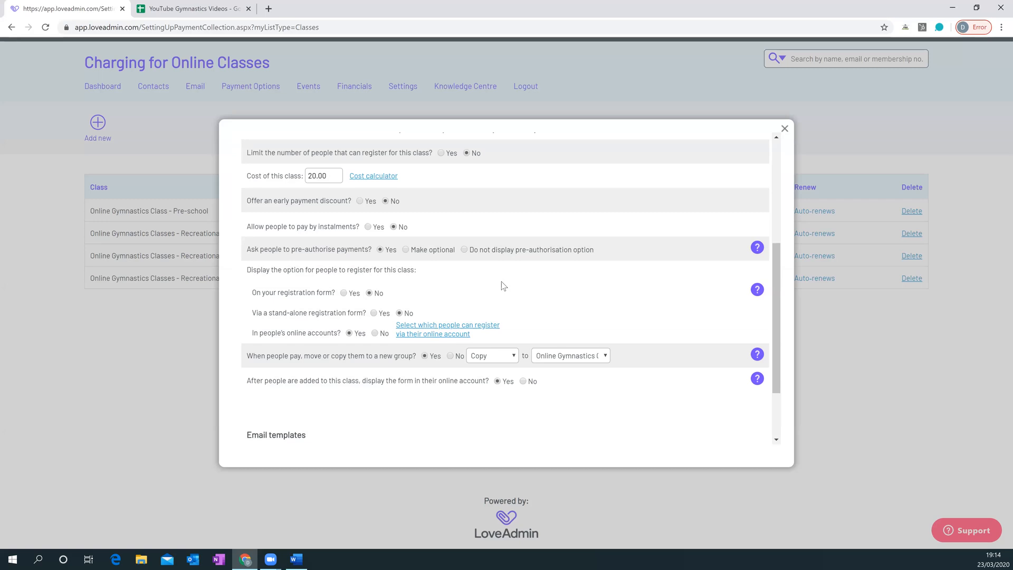
# Review the class settings, including the group that paying people are copied to, and close the class without saving
pyautogui.scroll(4, 503, 287)
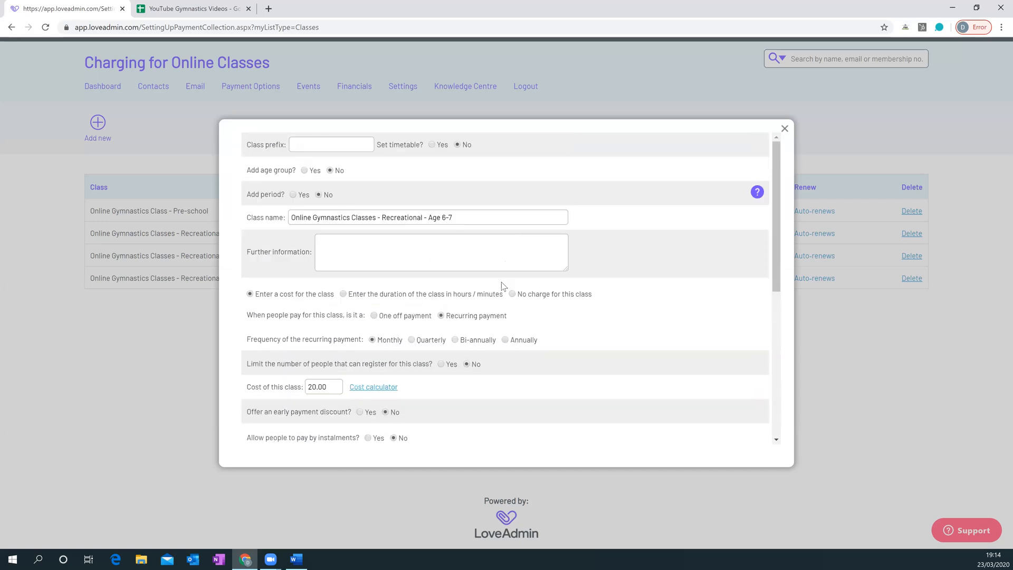
pyautogui.scroll(-2, 503, 286)
pyautogui.scroll(-3, 502, 284)
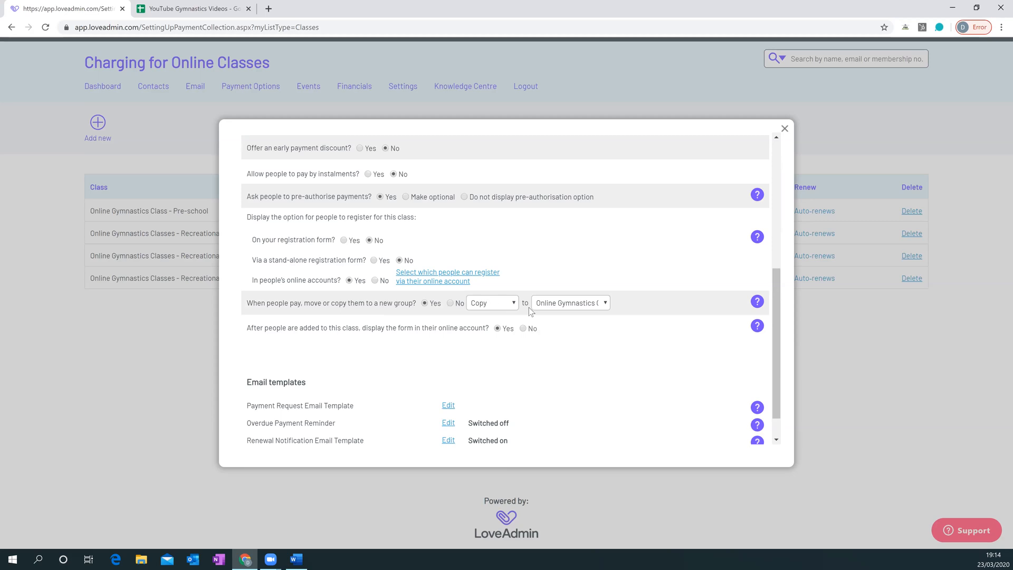
pyautogui.click(573, 304)
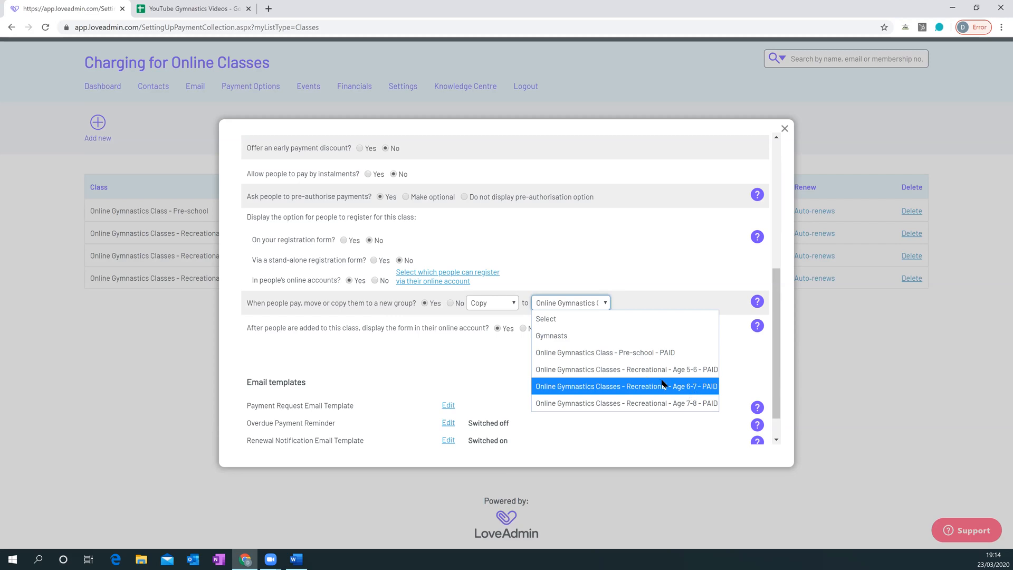
pyautogui.click(399, 353)
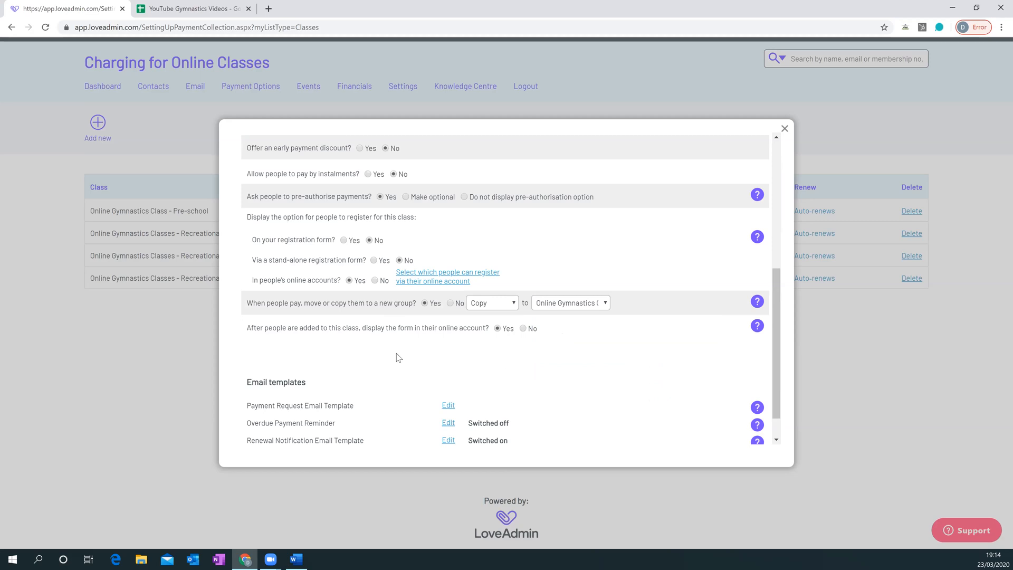
pyautogui.scroll(-1, 395, 357)
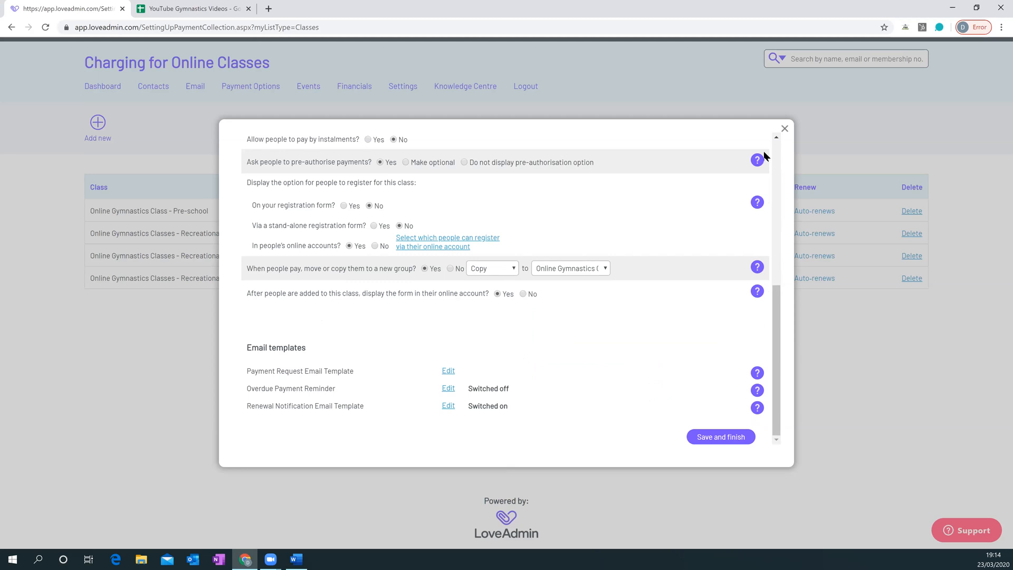
pyautogui.click(784, 130)
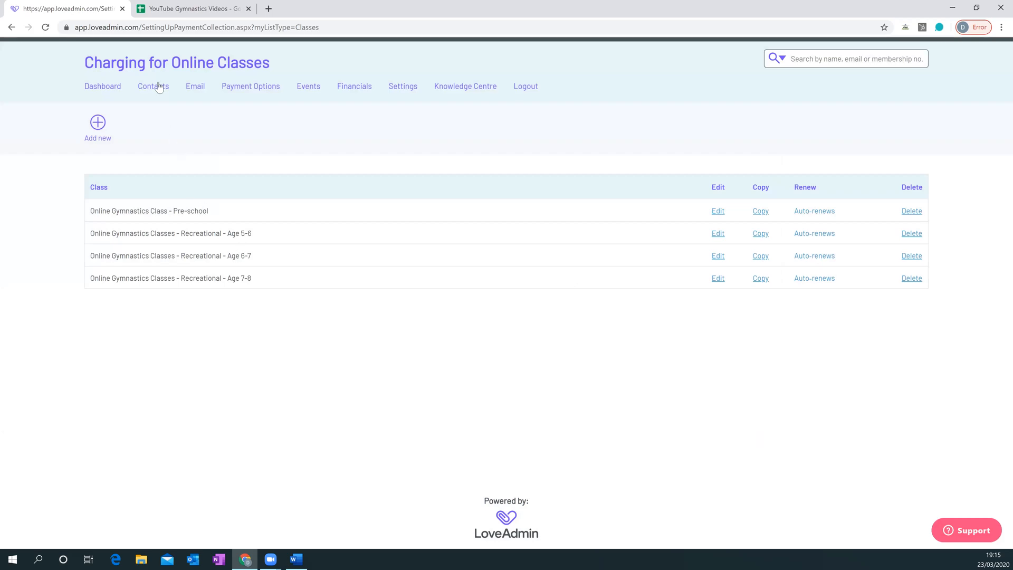
# View the contact groups and inspect the settings of the Online Gymnastics Classes - Recreational - Age 6-7 - PAID group, closing them without saving
pyautogui.moveTo(156, 86)
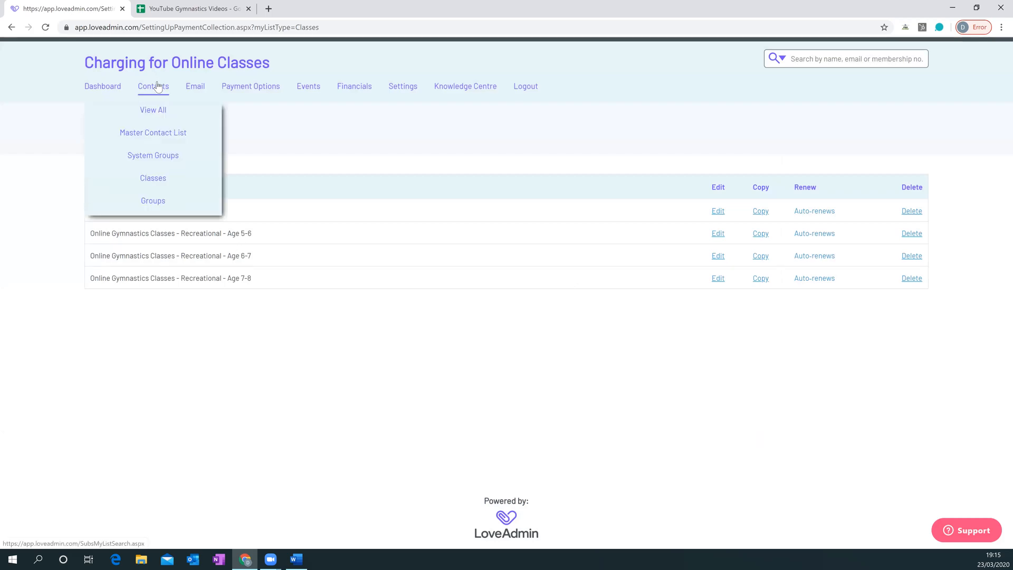
pyautogui.click(157, 206)
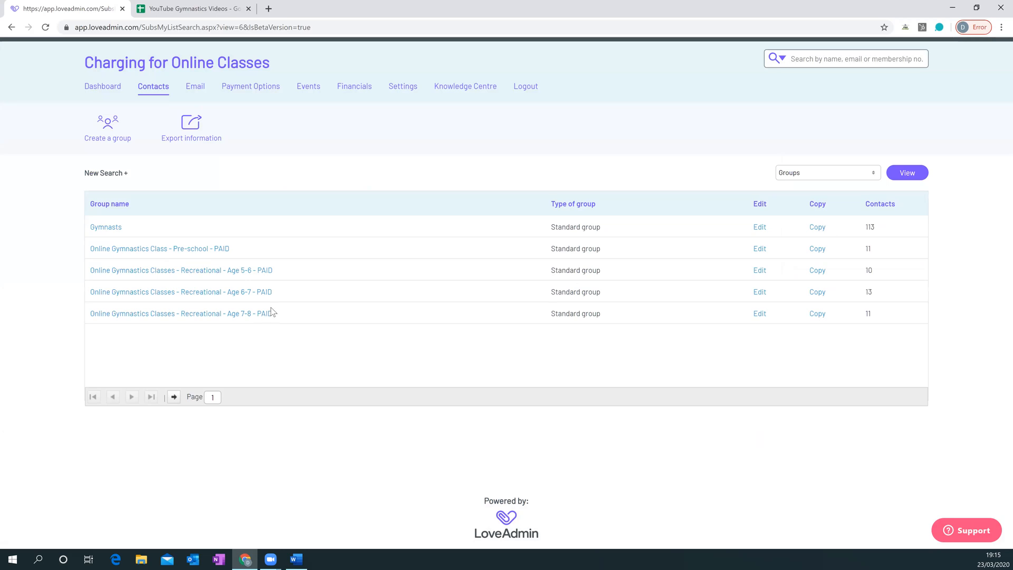
pyautogui.click(759, 294)
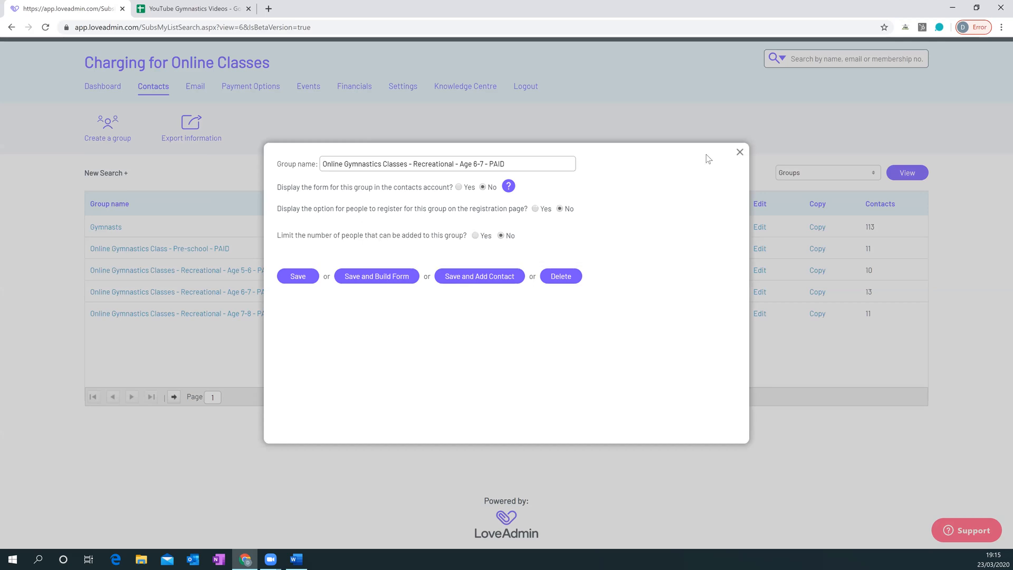
pyautogui.click(741, 153)
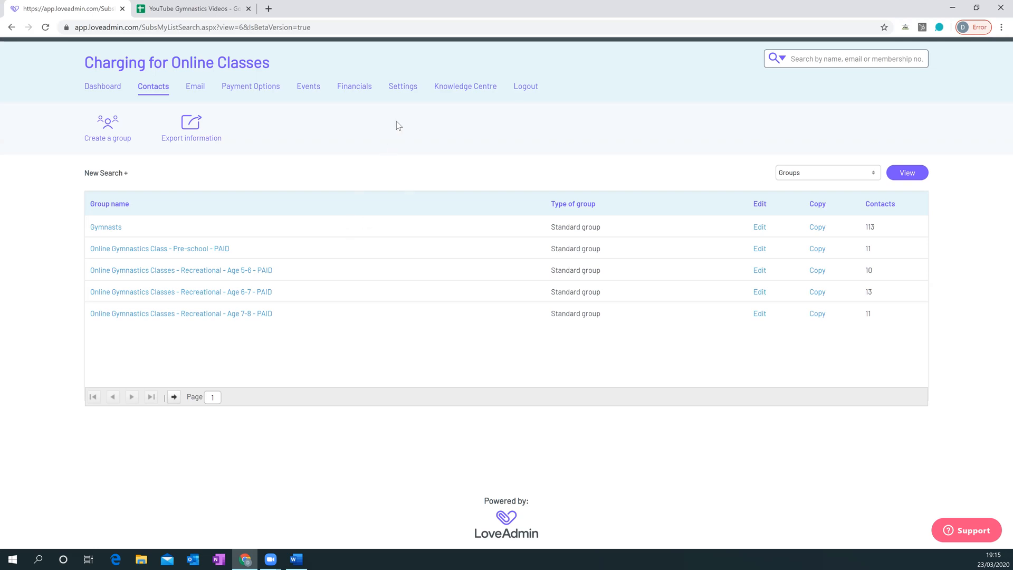
# Open a new content schedule entry and examine its day/time picker and the available content formats
pyautogui.moveTo(404, 94)
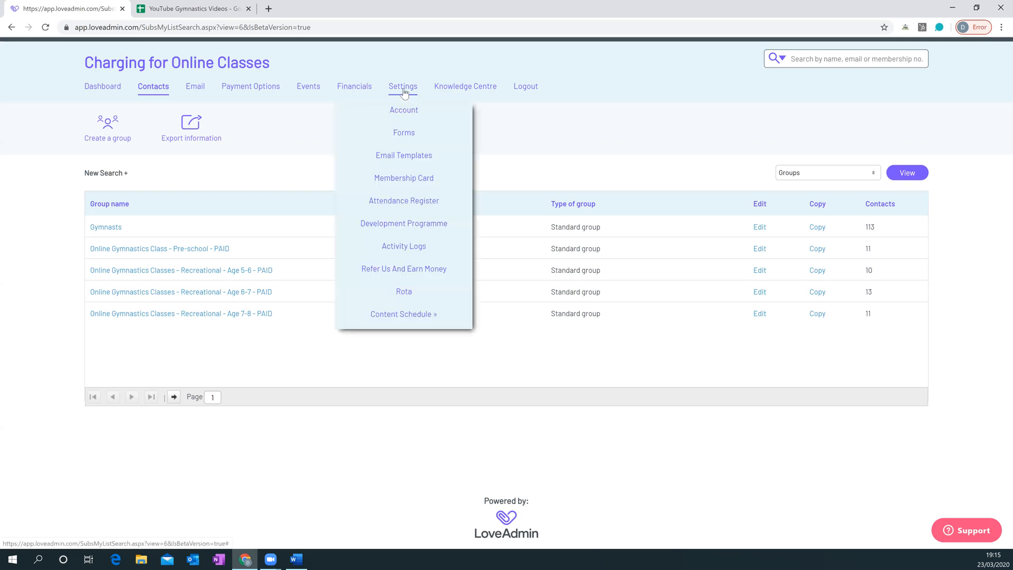
pyautogui.moveTo(430, 317)
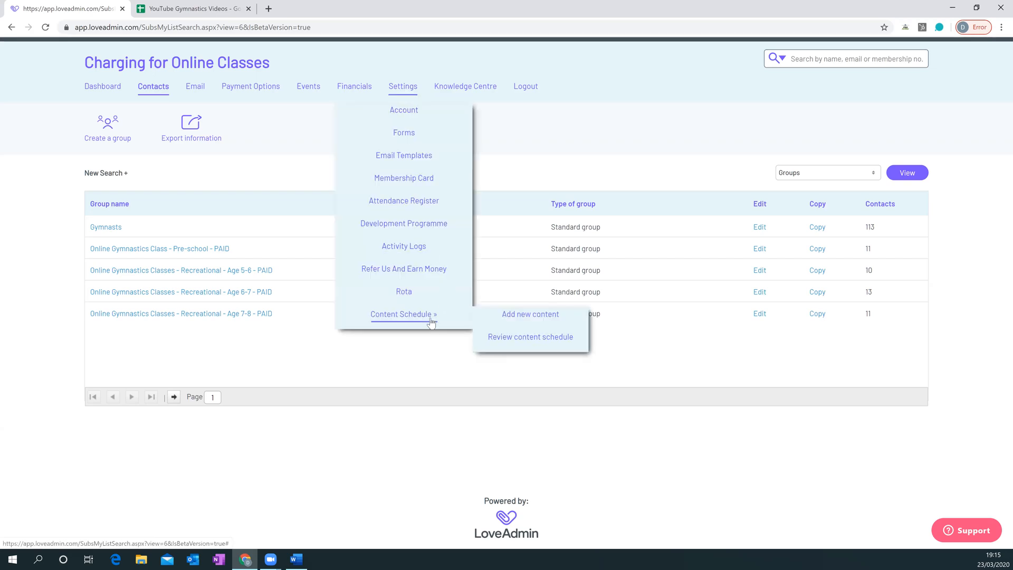
pyautogui.click(528, 315)
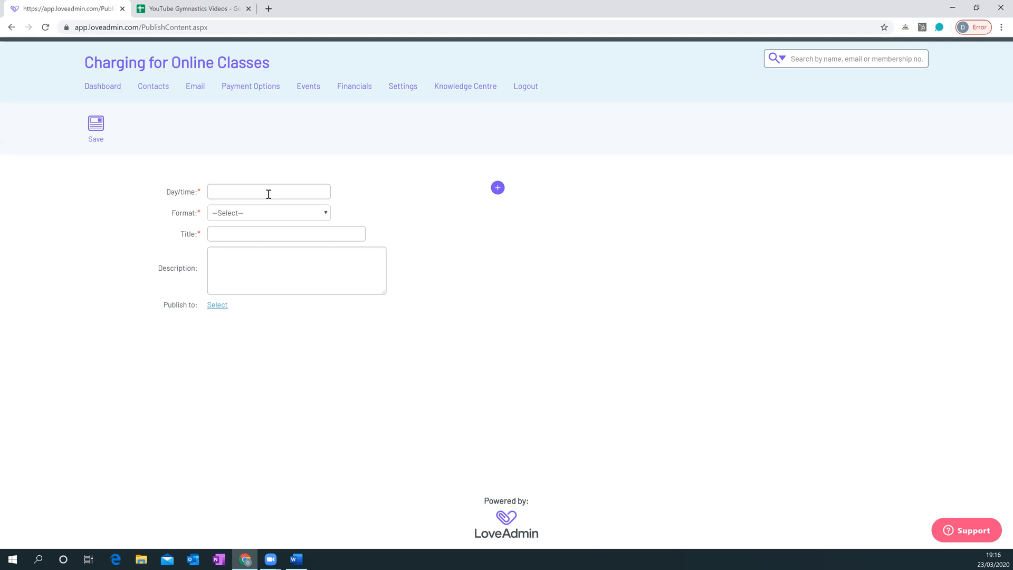
pyautogui.click(268, 195)
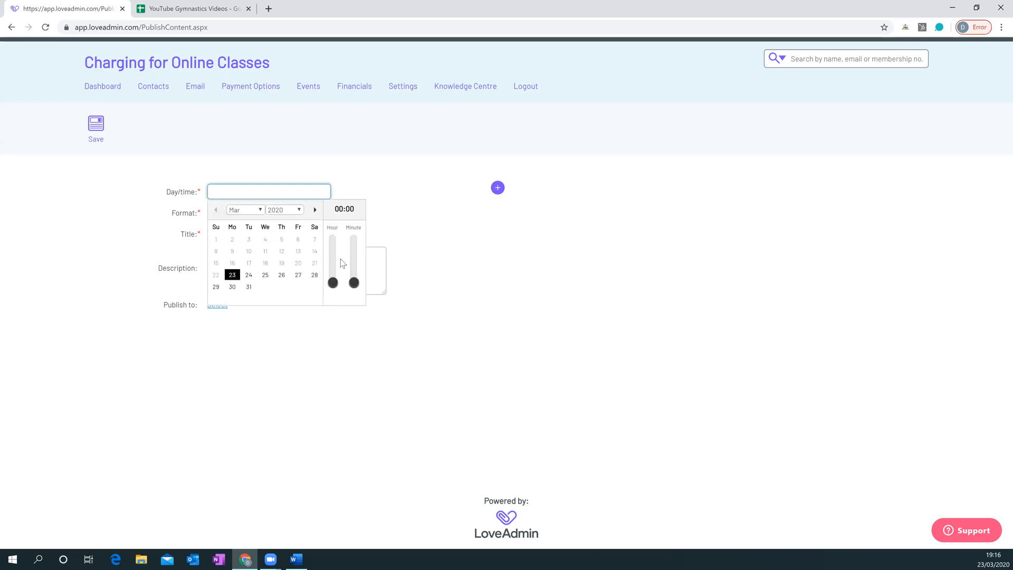
pyautogui.click(127, 228)
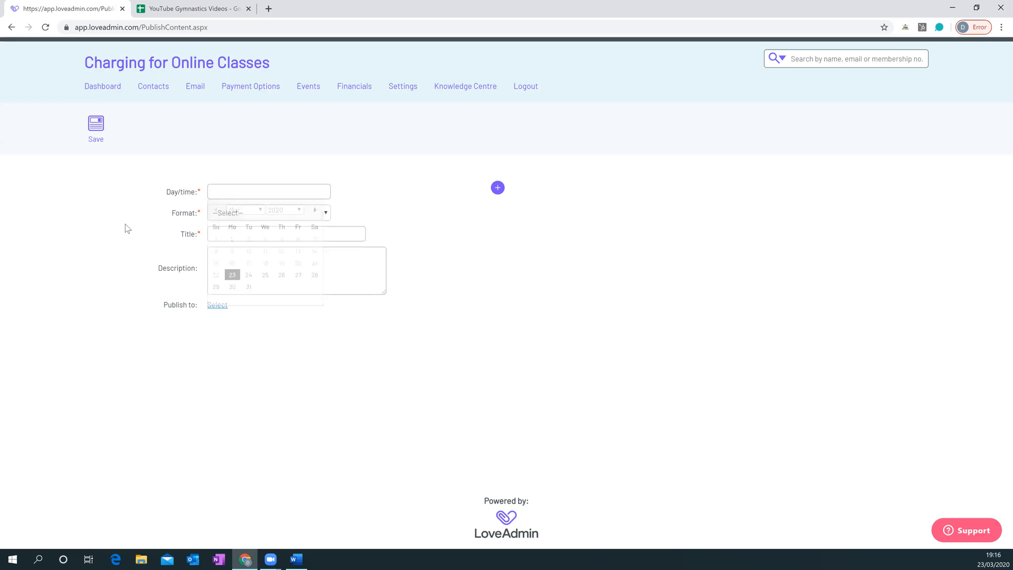
pyautogui.click(244, 214)
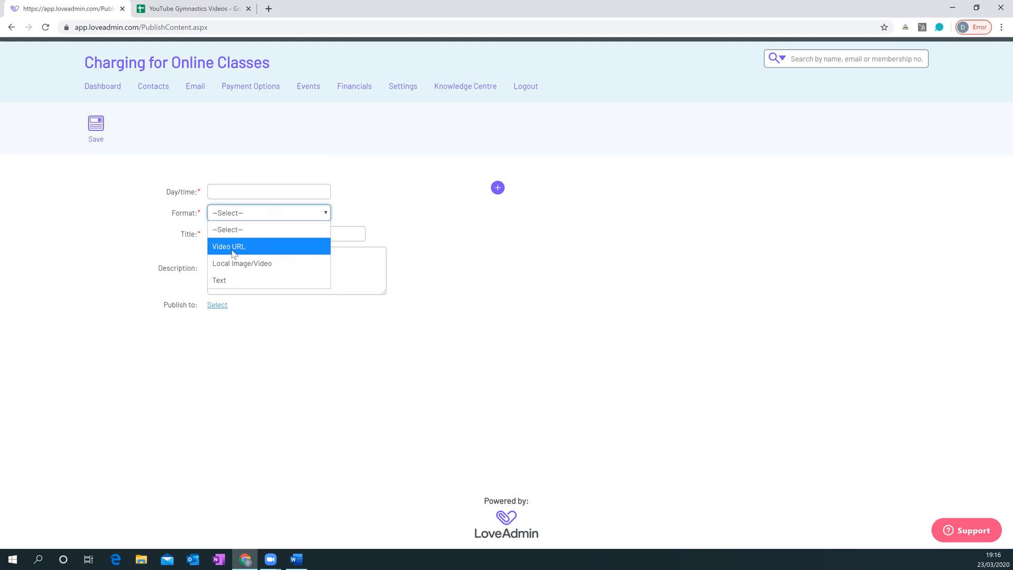
pyautogui.click(361, 237)
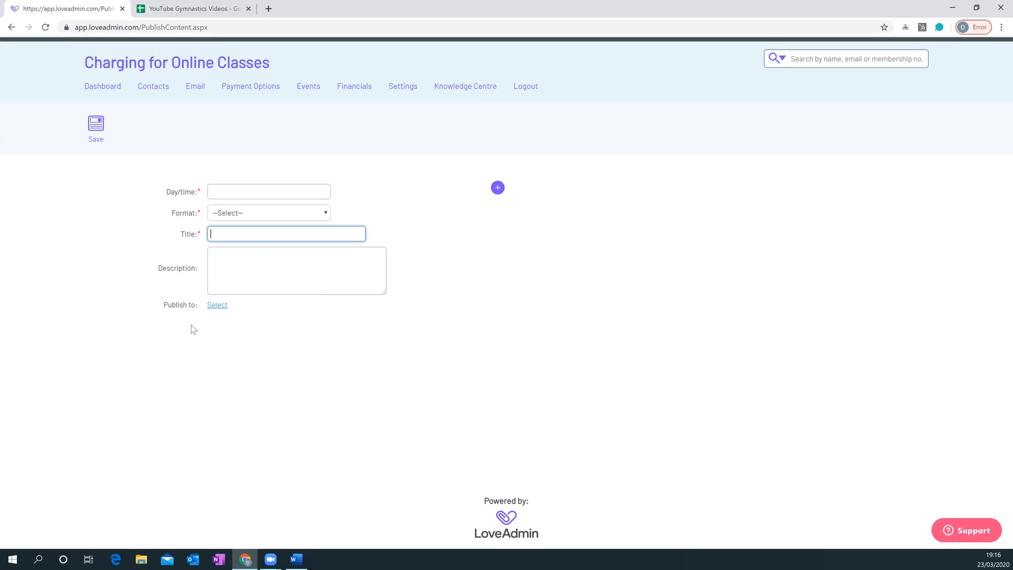
# Try selecting Online Gymnastics Classes - Recreational - Age 6-7 - PAID as the group to publish the new content to
pyautogui.click(218, 306)
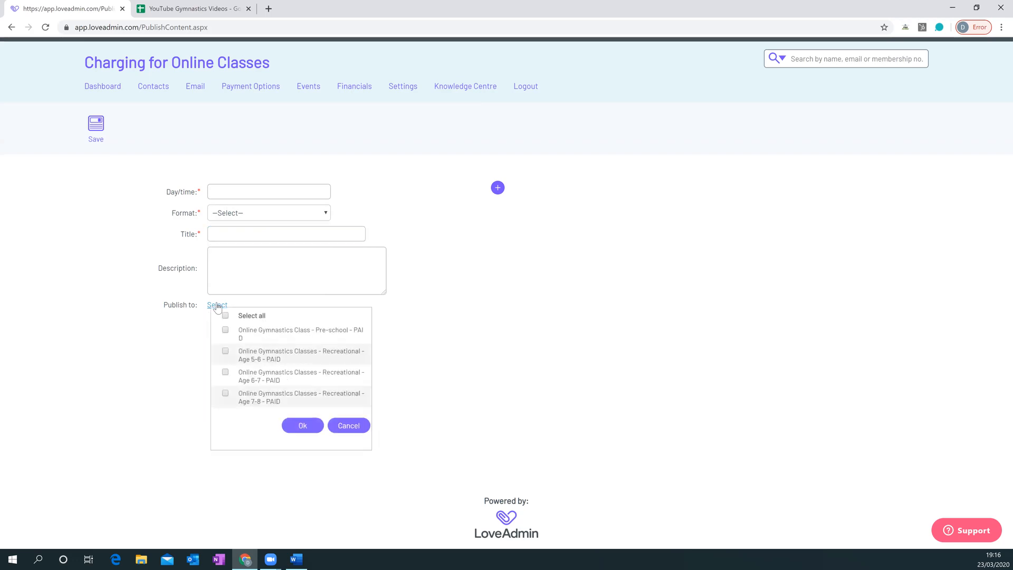
pyautogui.click(225, 365)
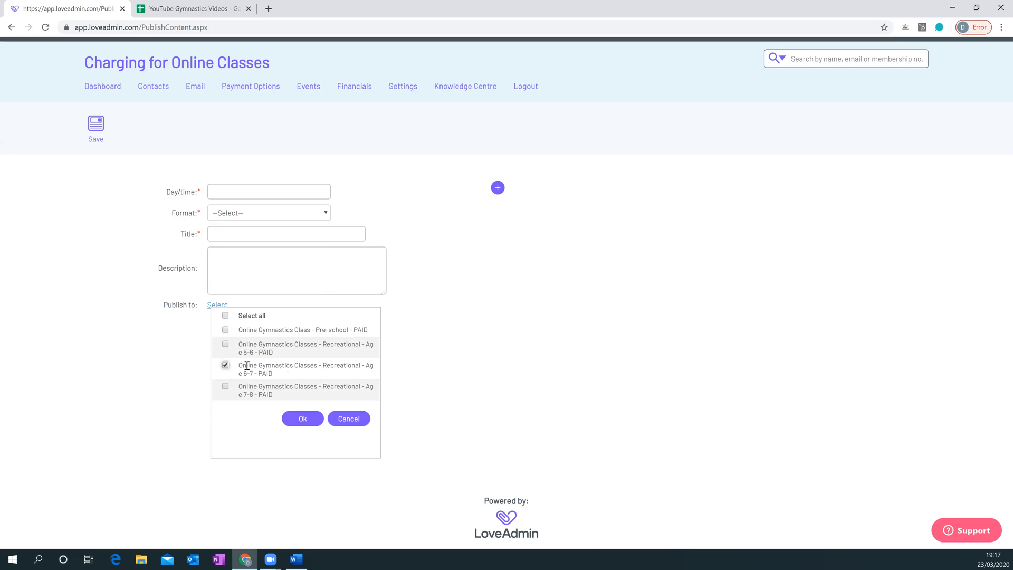
pyautogui.click(352, 419)
# Review the content schedule, open the 23 March home gymnastics video entry and check which groups it is published to
pyautogui.moveTo(403, 93)
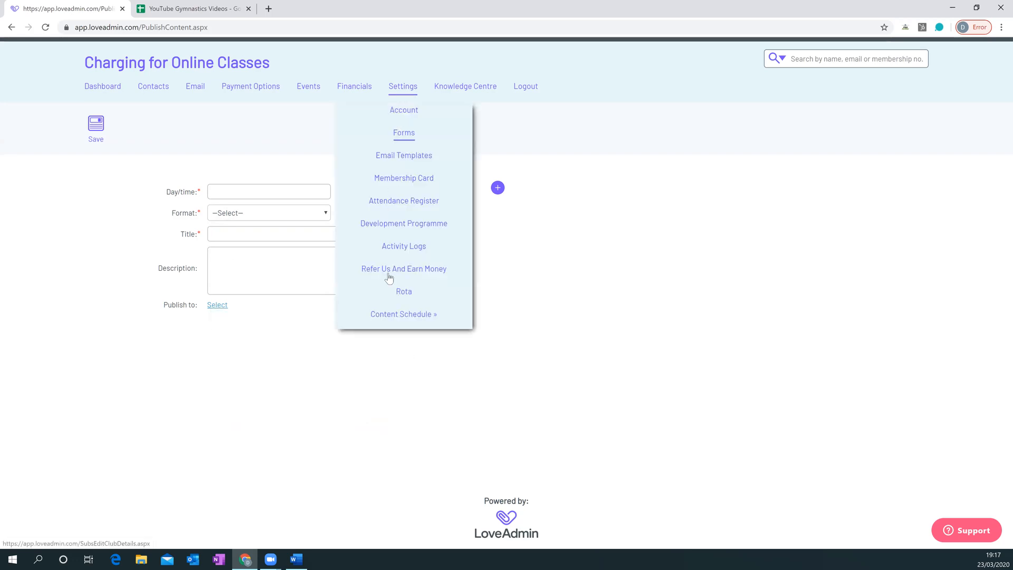
pyautogui.moveTo(401, 317)
pyautogui.click(516, 338)
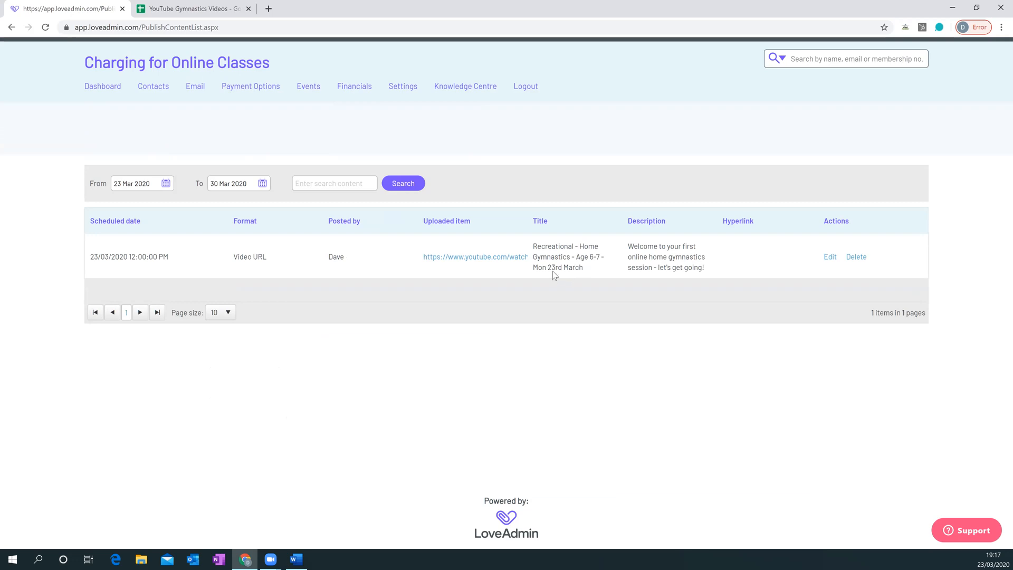
pyautogui.click(830, 257)
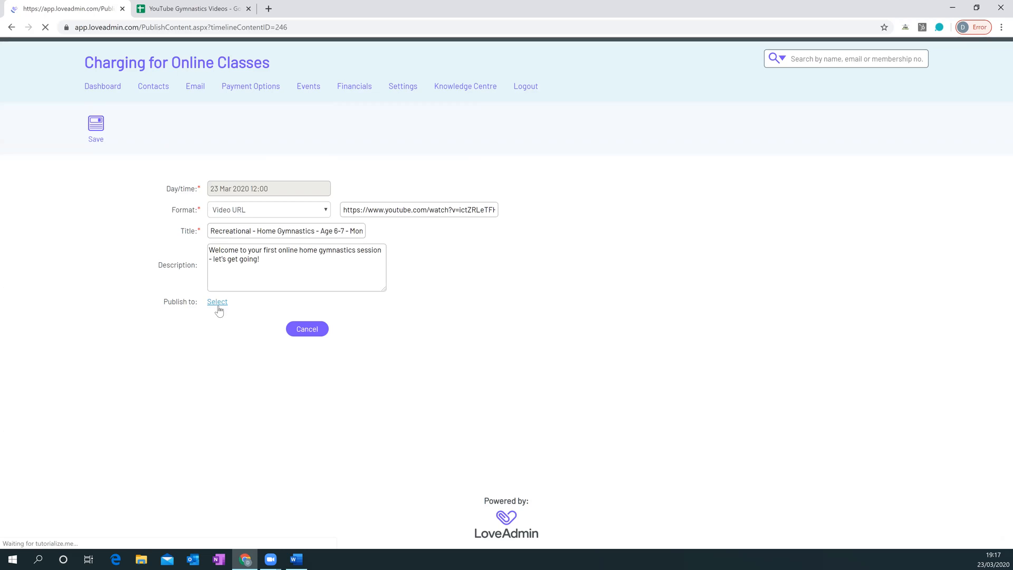
pyautogui.click(213, 306)
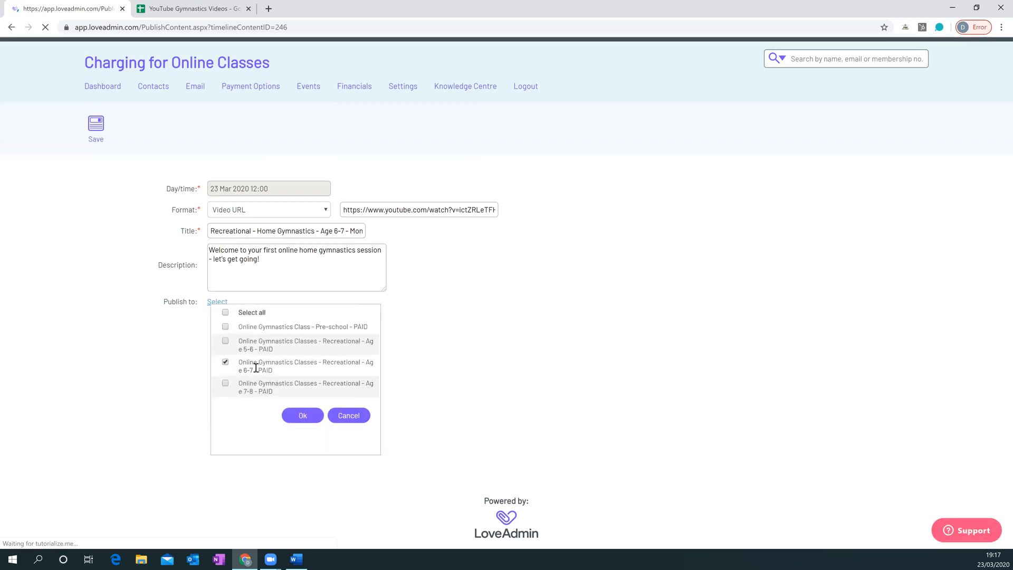
pyautogui.click(363, 418)
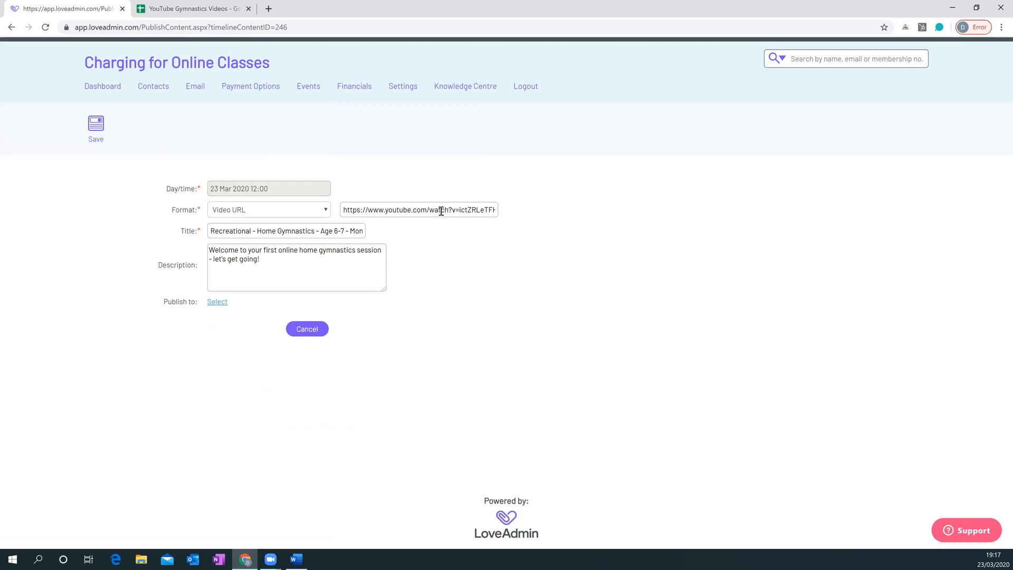
# Open the club's development programmes and examine which ready-made programmes can be loaded, without loading one
pyautogui.moveTo(398, 99)
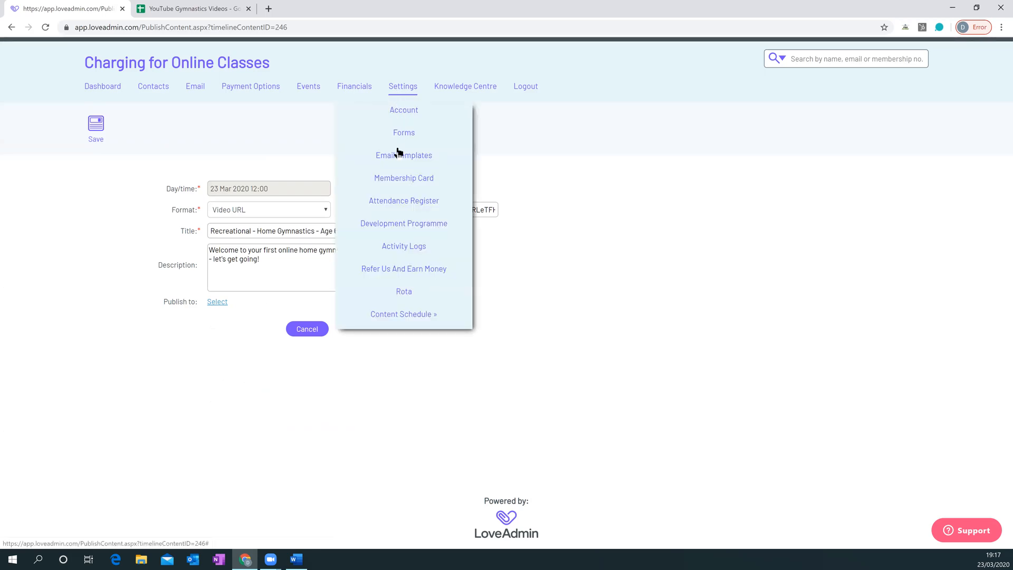
pyautogui.click(385, 228)
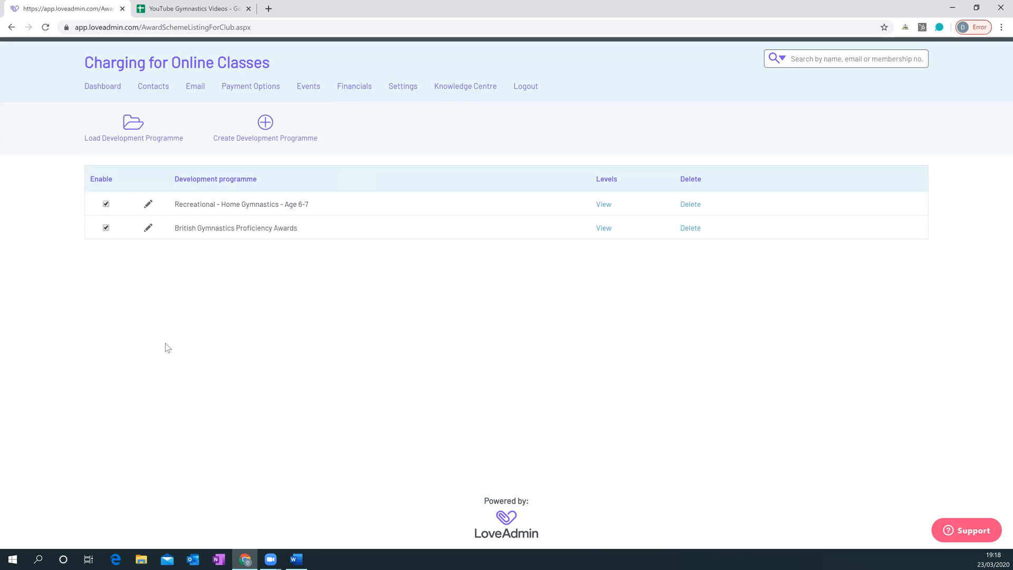
pyautogui.click(133, 124)
pyautogui.click(230, 174)
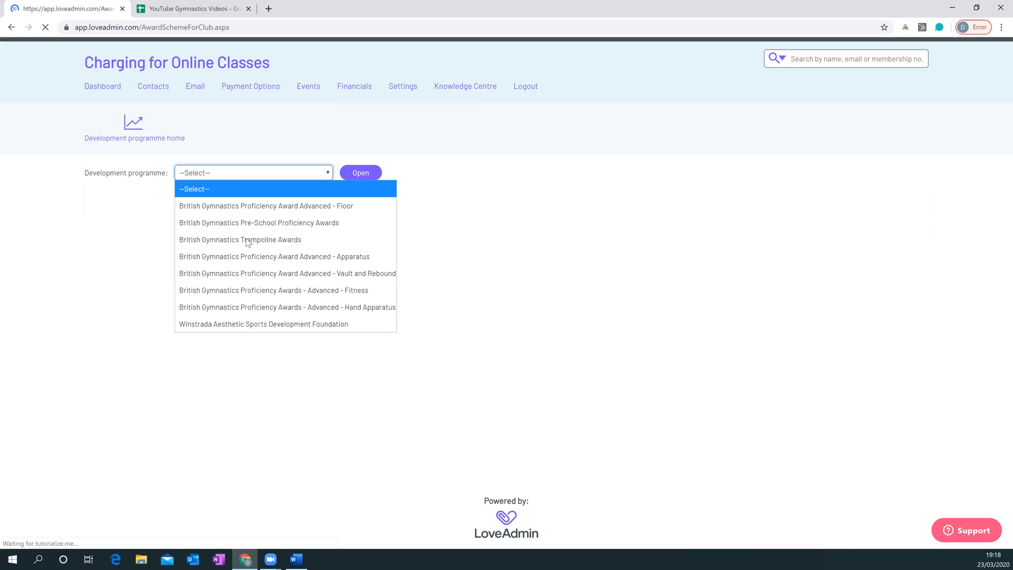
pyautogui.click(122, 267)
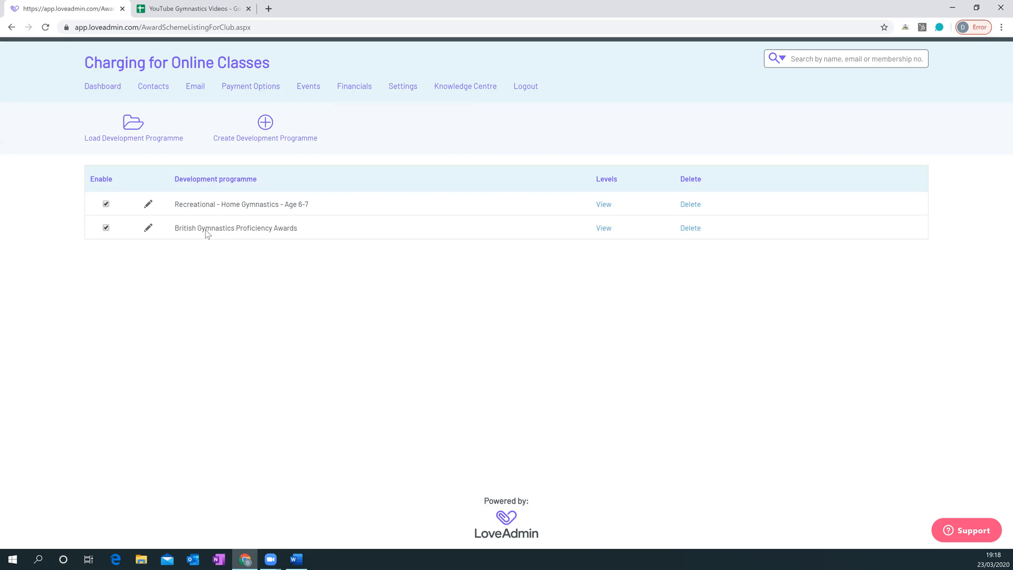
# View the Badge 8 skills of British Gymnastics Proficiency Awards and open the Front and back support skill for editing
pyautogui.click(604, 230)
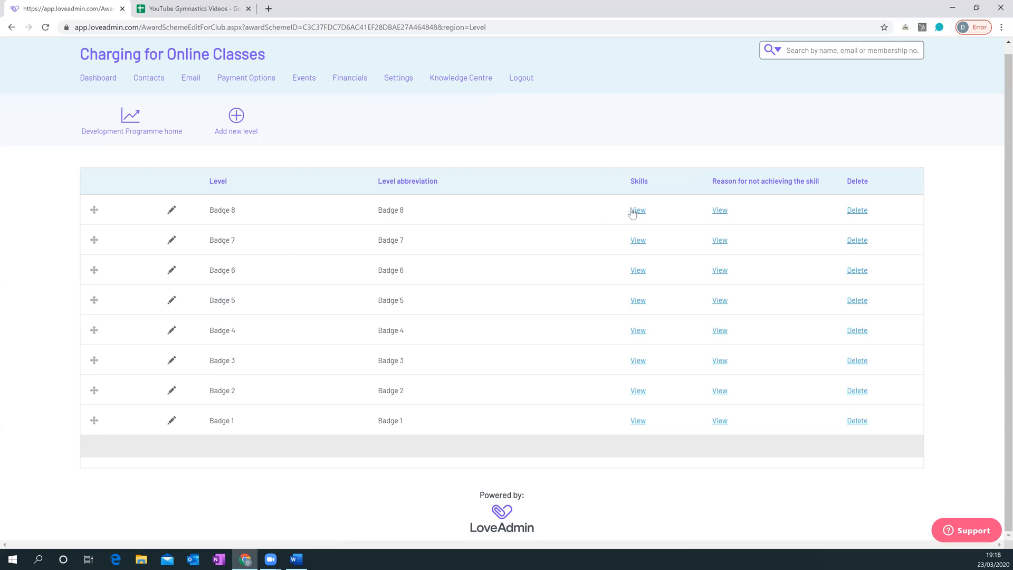
pyautogui.click(636, 211)
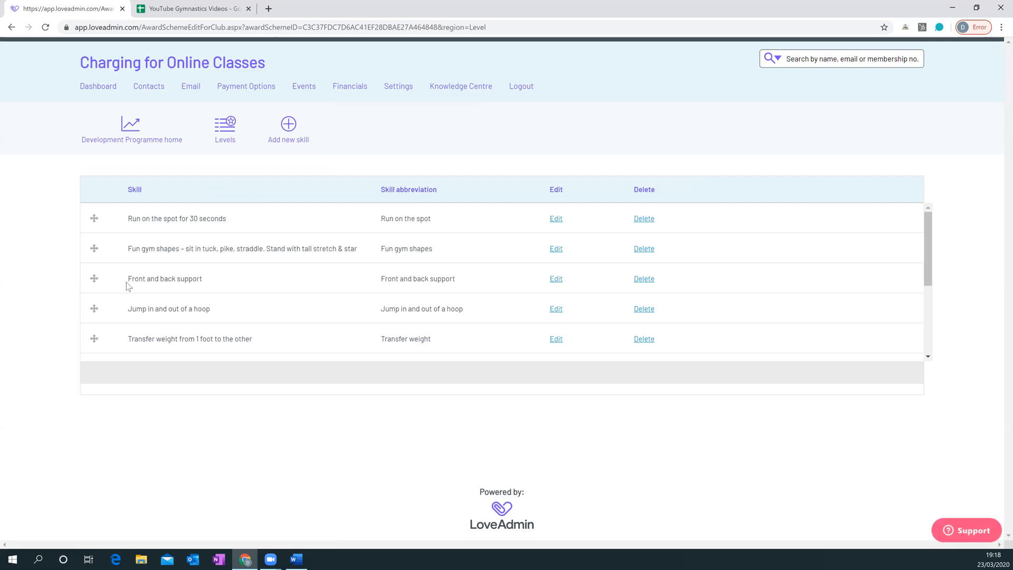
pyautogui.click(556, 282)
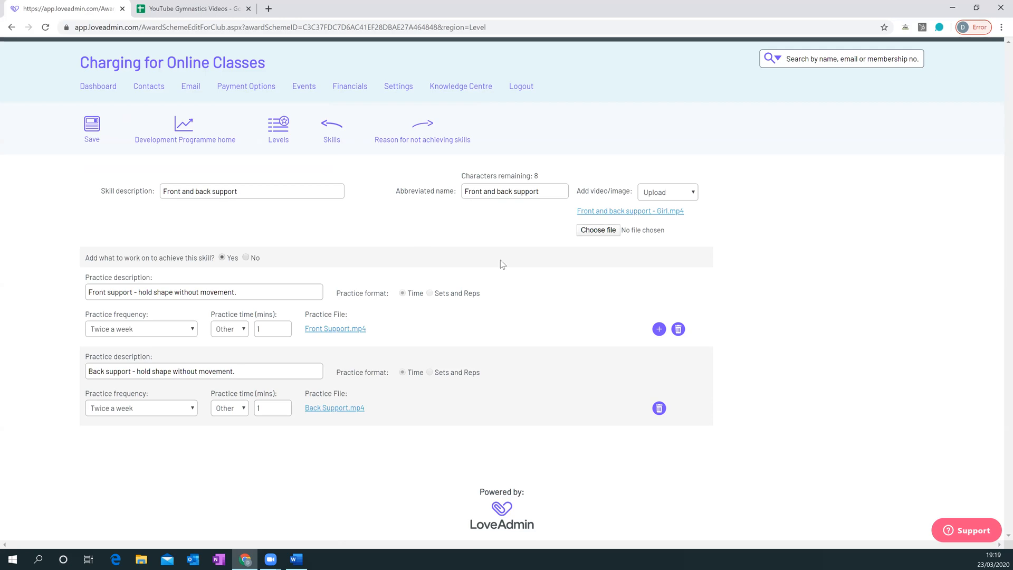
# Examine the skill's video/image source choices and the practice frequency choices for the front support practice, leaving them unaltered
pyautogui.click(650, 192)
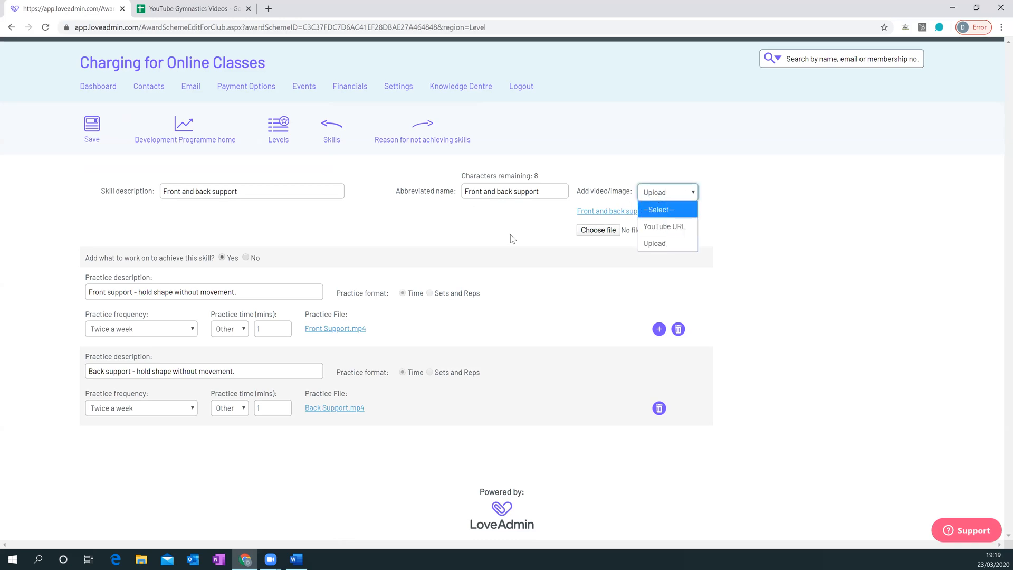
pyautogui.click(817, 269)
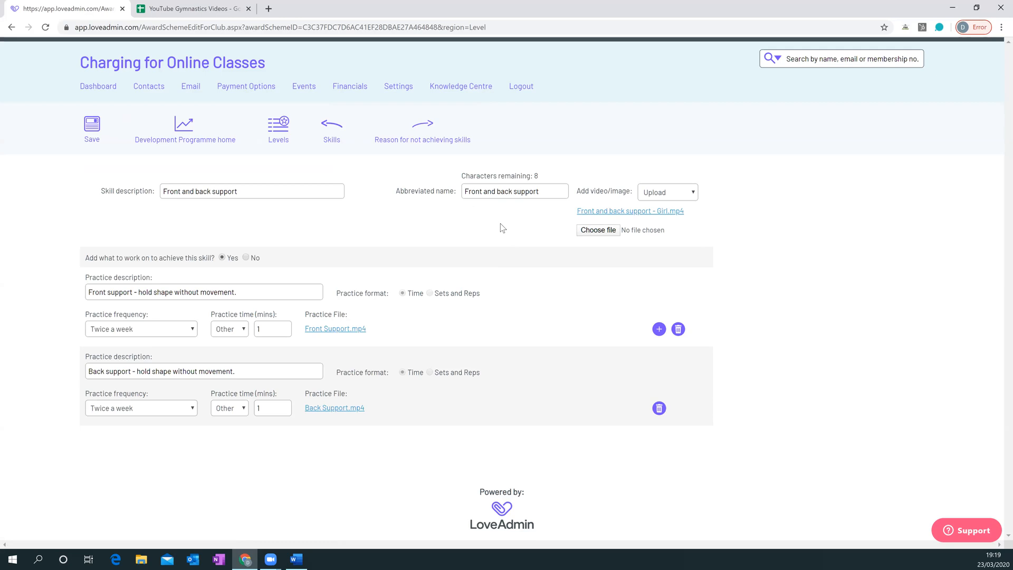
pyautogui.click(656, 195)
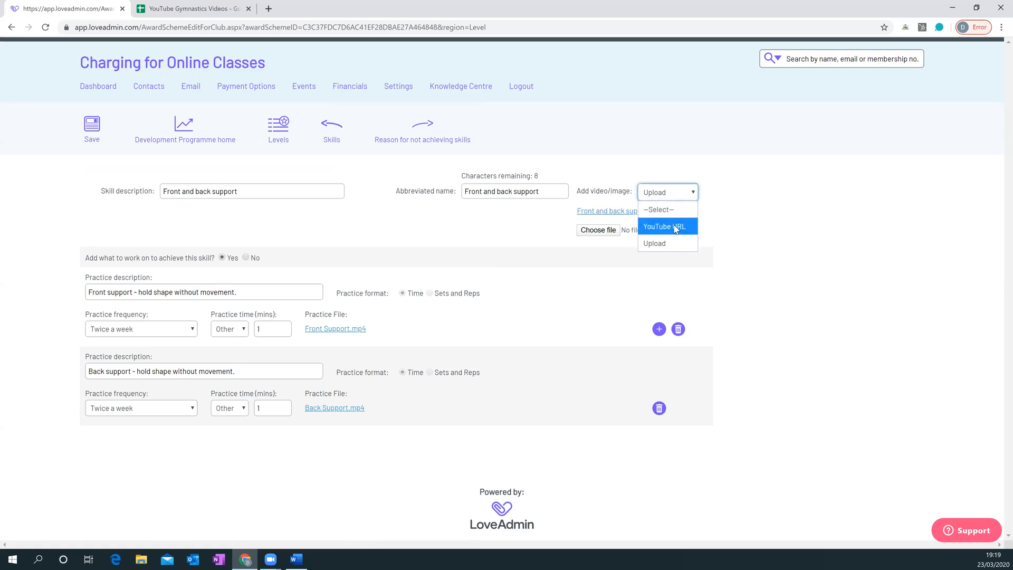
pyautogui.click(342, 240)
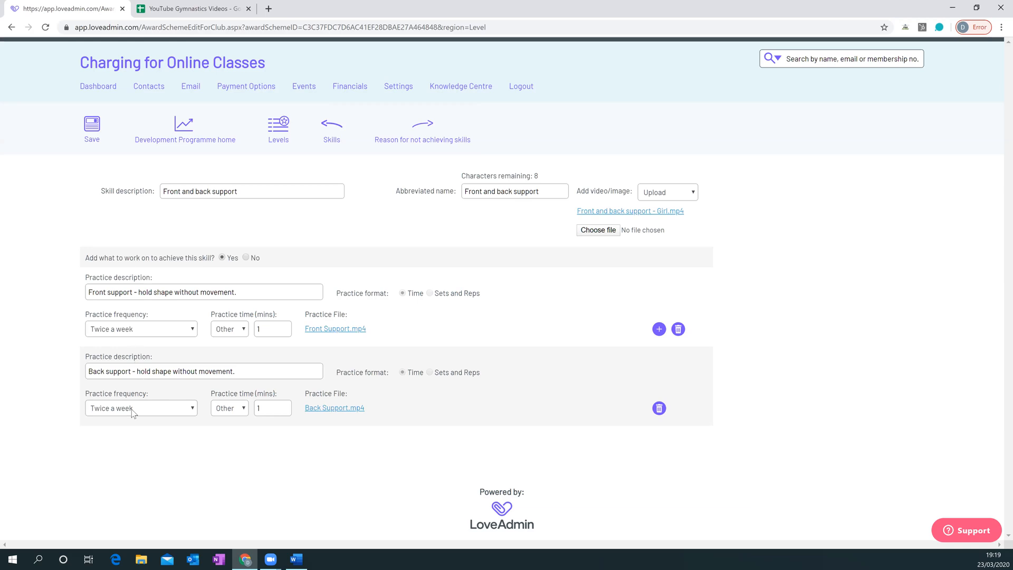
pyautogui.click(126, 334)
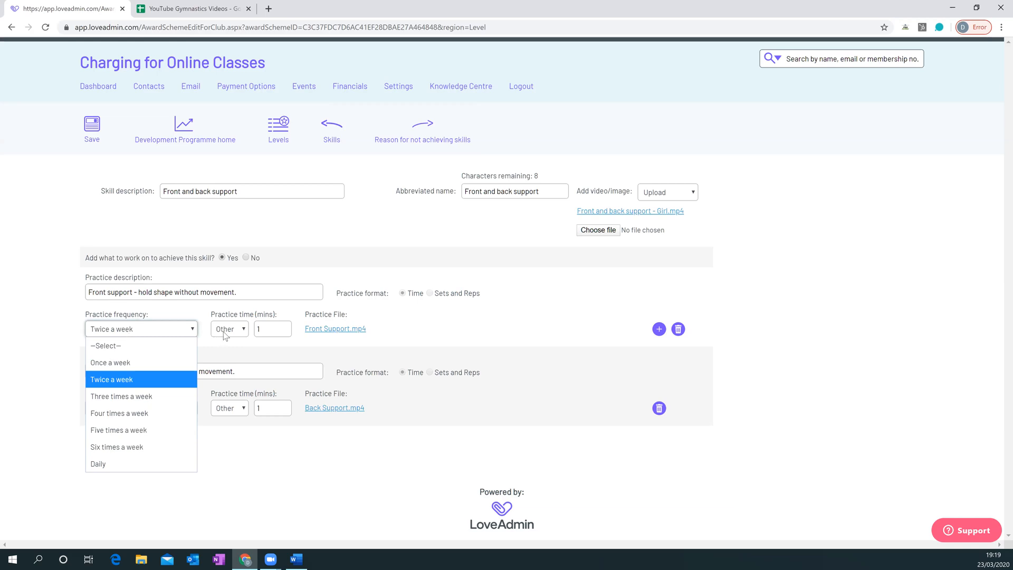
pyautogui.click(481, 331)
# Add a blank practice to the skill in Sets and Reps format and examine its frequency, sets, reps, weight and rest time choices
pyautogui.click(659, 329)
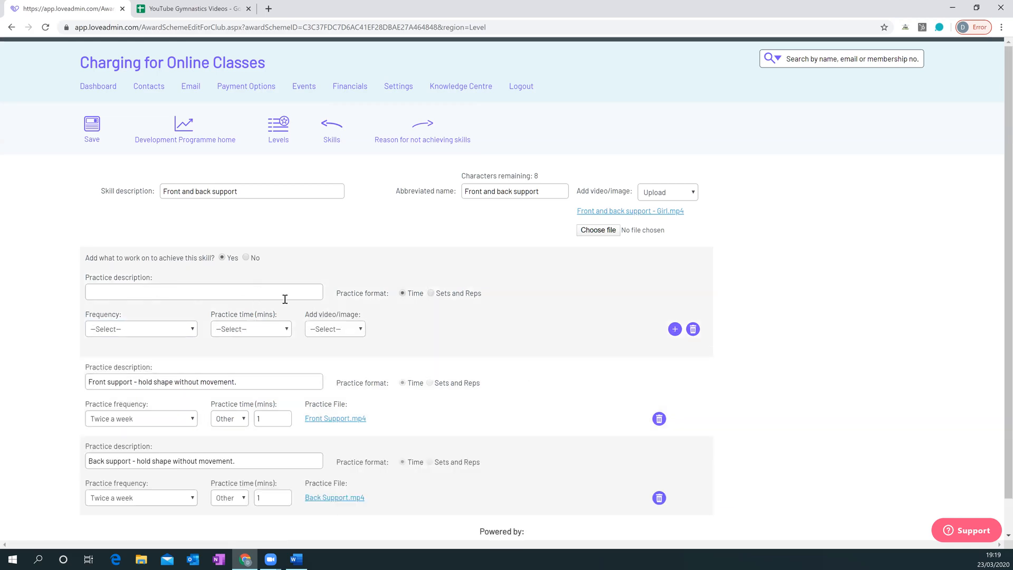
pyautogui.click(431, 294)
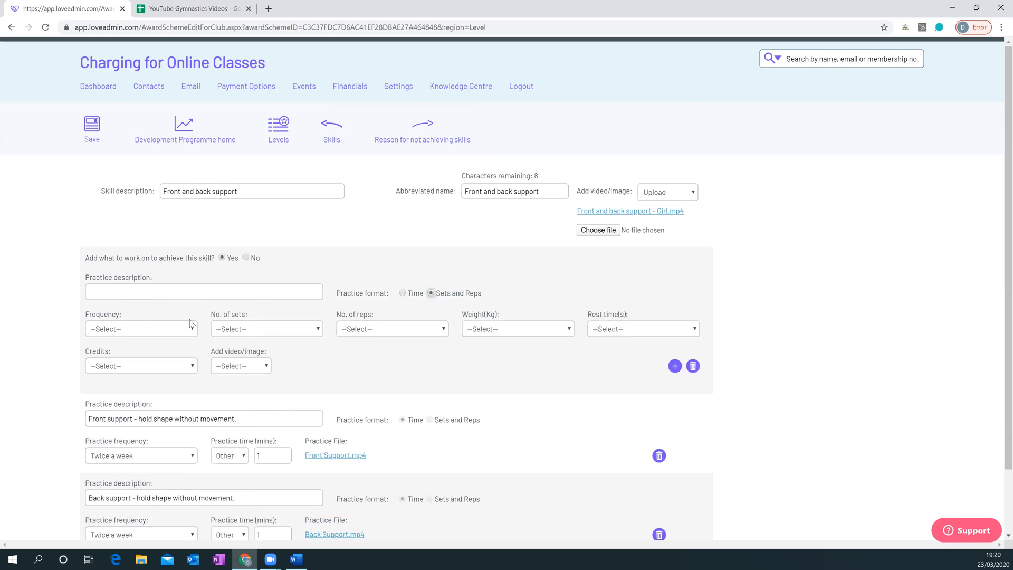
pyautogui.click(143, 329)
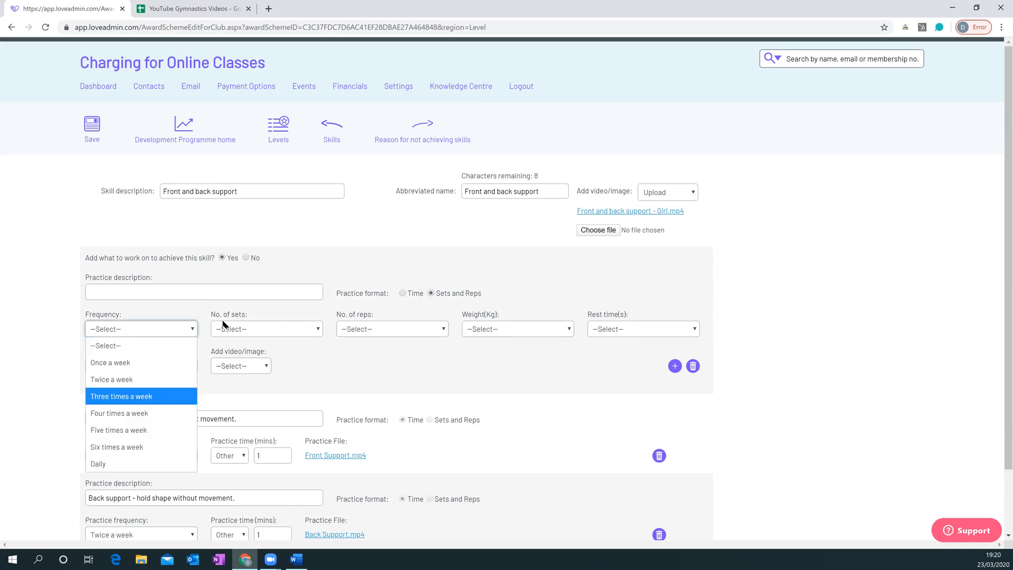
pyautogui.click(245, 331)
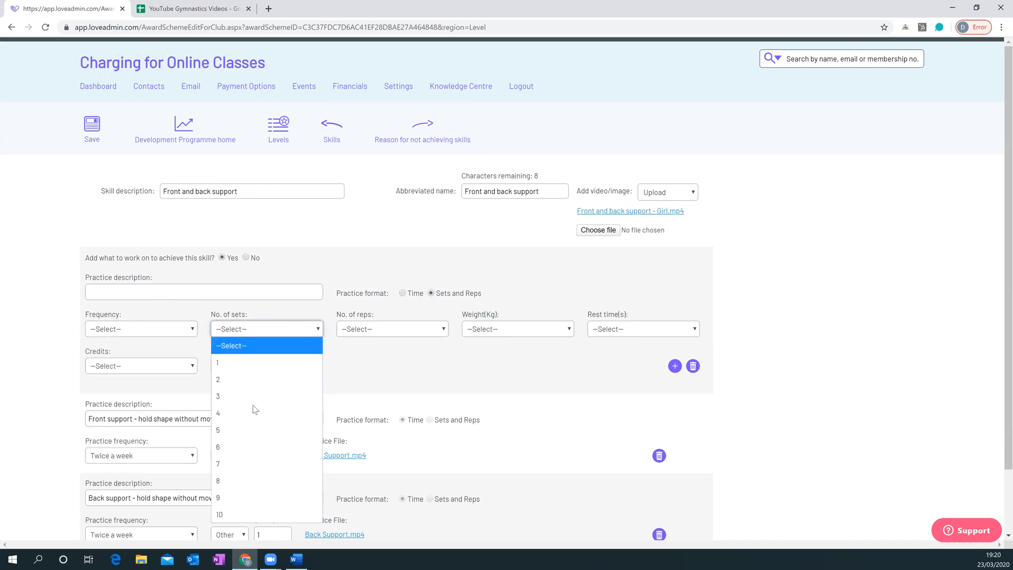
pyautogui.click(387, 330)
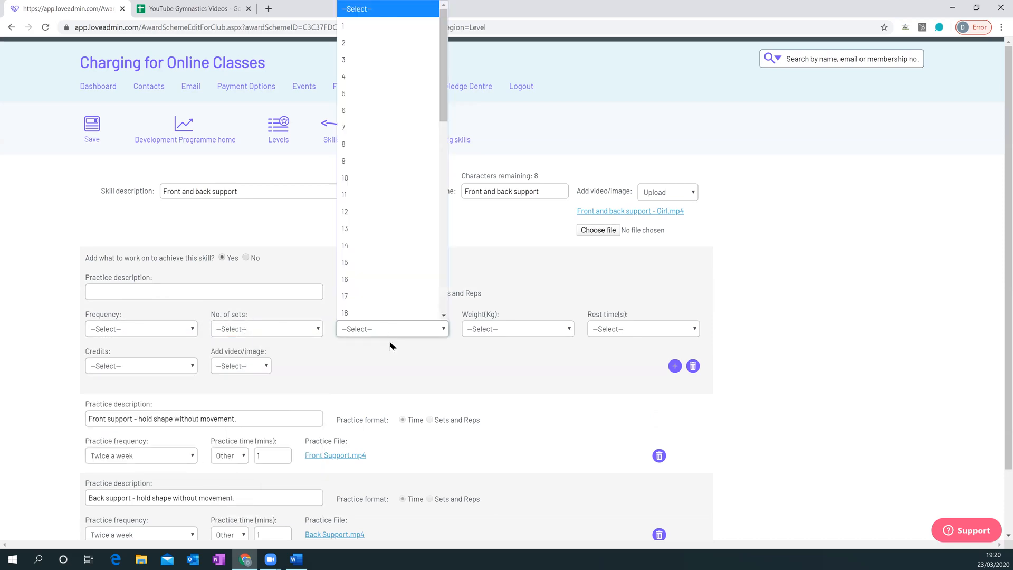
pyautogui.click(542, 330)
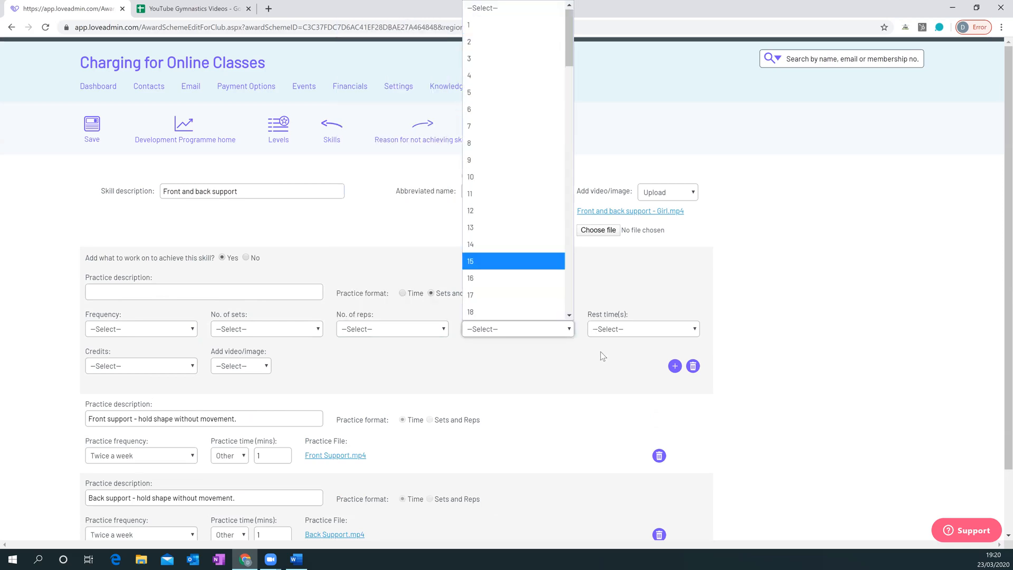
pyautogui.click(612, 332)
pyautogui.click(613, 332)
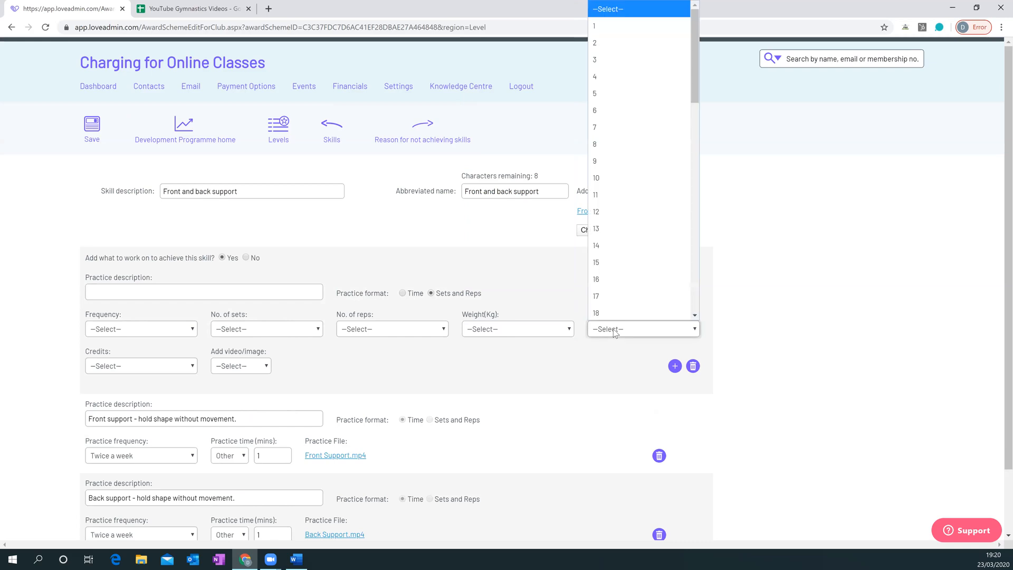
pyautogui.click(537, 357)
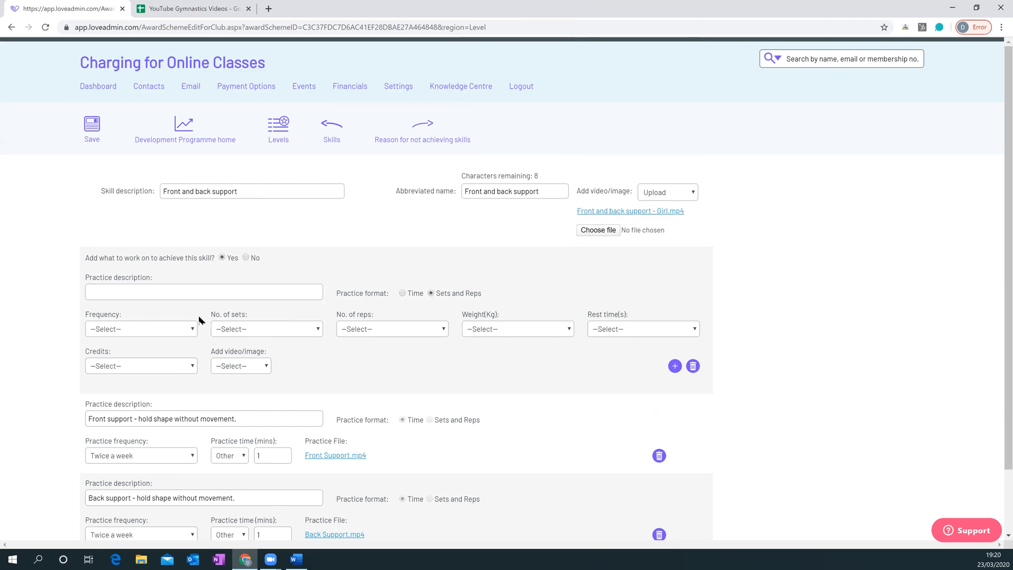
# Examine the credits choices for the blank practice, and return to the development programme list without saving the skill
pyautogui.click(131, 364)
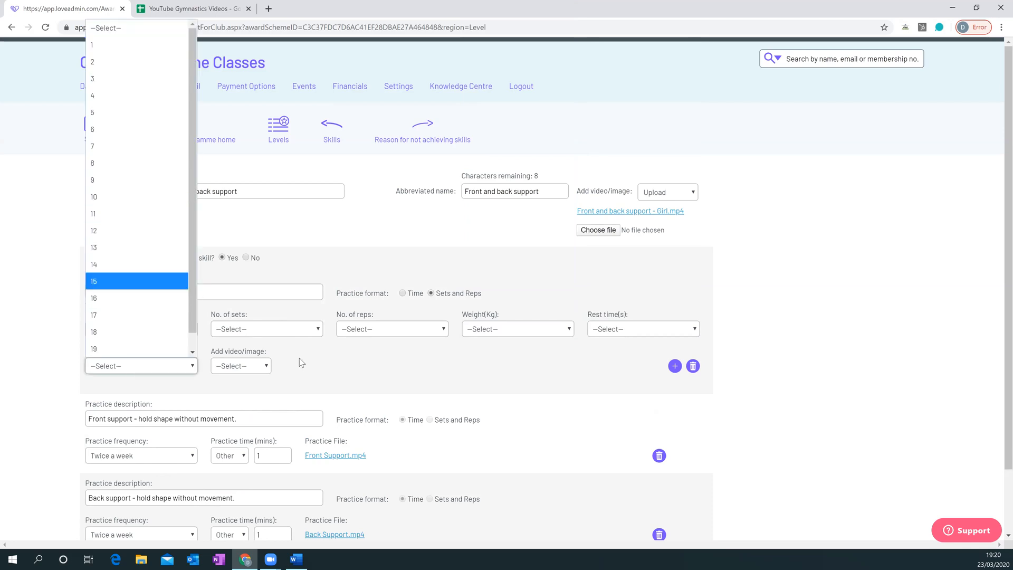
pyautogui.click(351, 381)
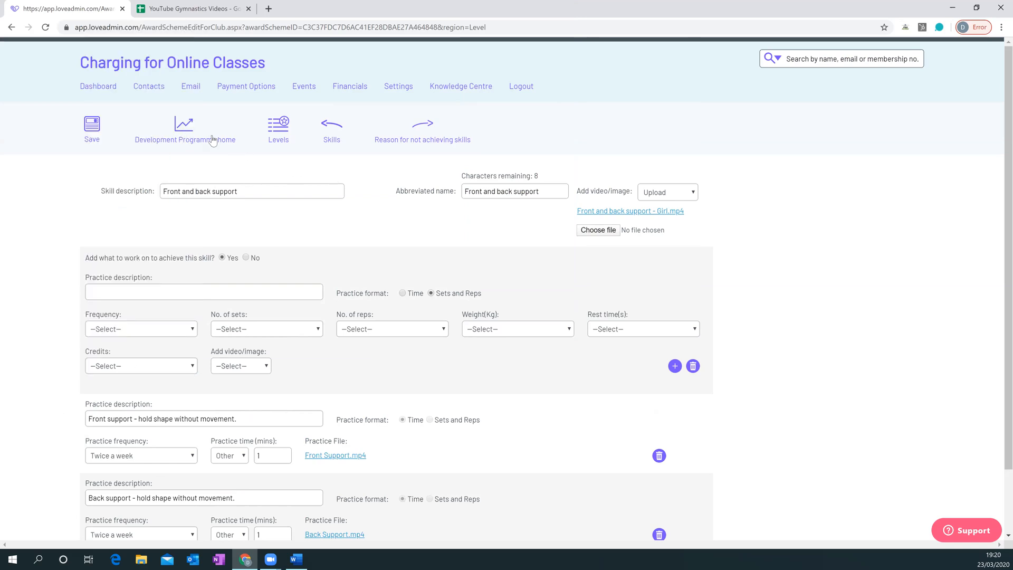
pyautogui.click(182, 126)
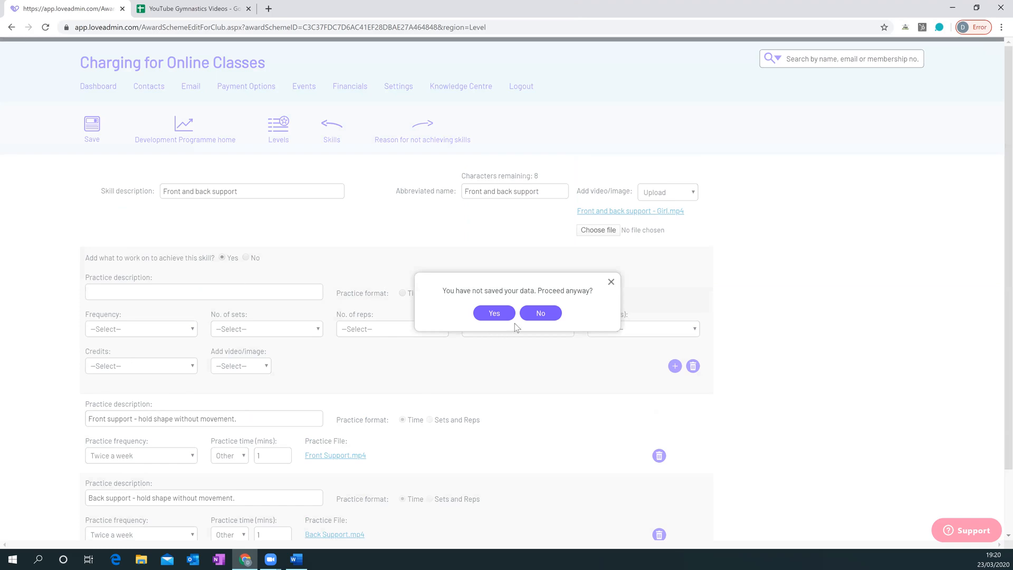
pyautogui.click(496, 315)
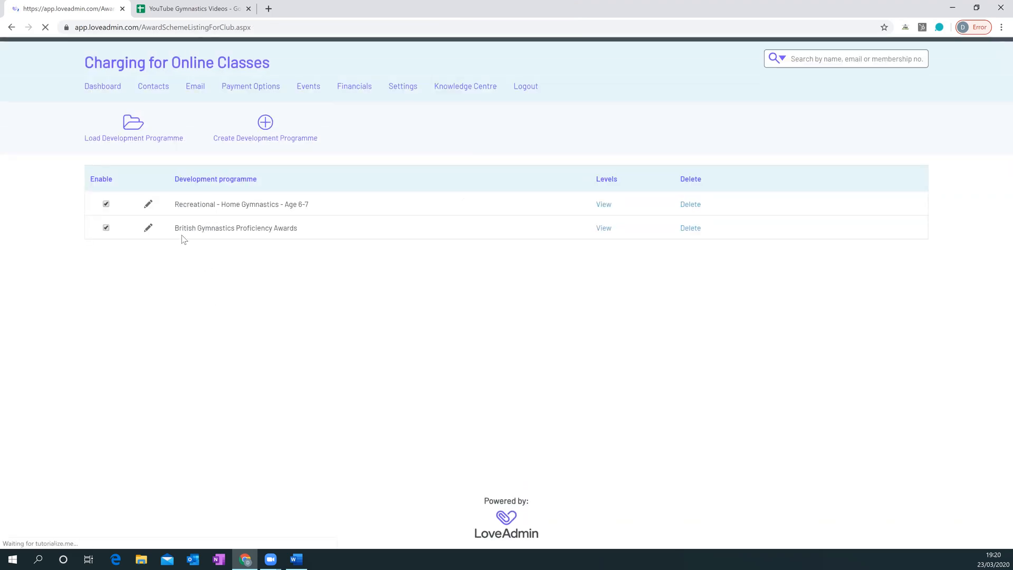
# View the Level 1 skills of the Recreational - Home Gymnastics - Age 6-7 programme and return to the programme list
pyautogui.click(603, 205)
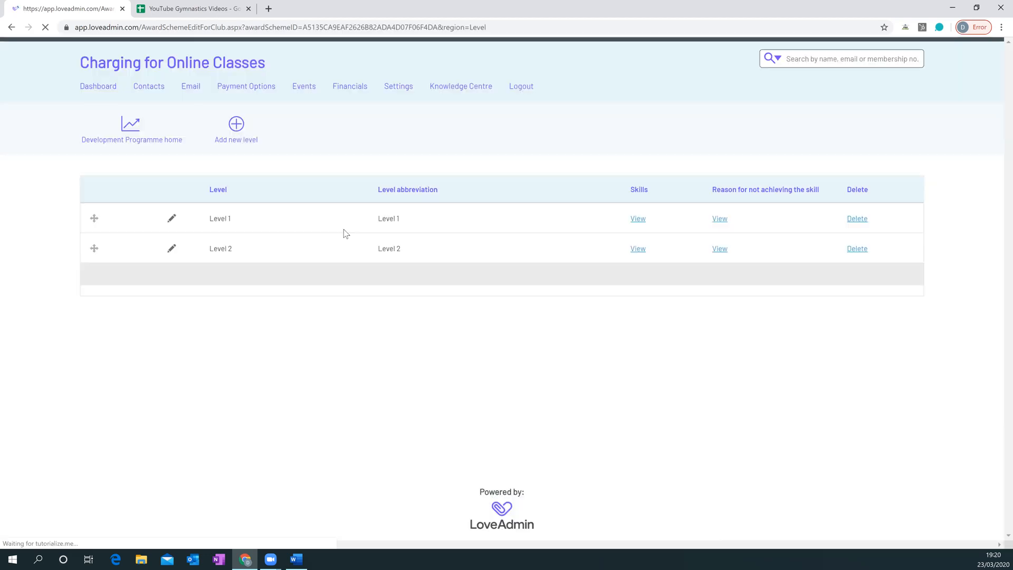
pyautogui.click(638, 219)
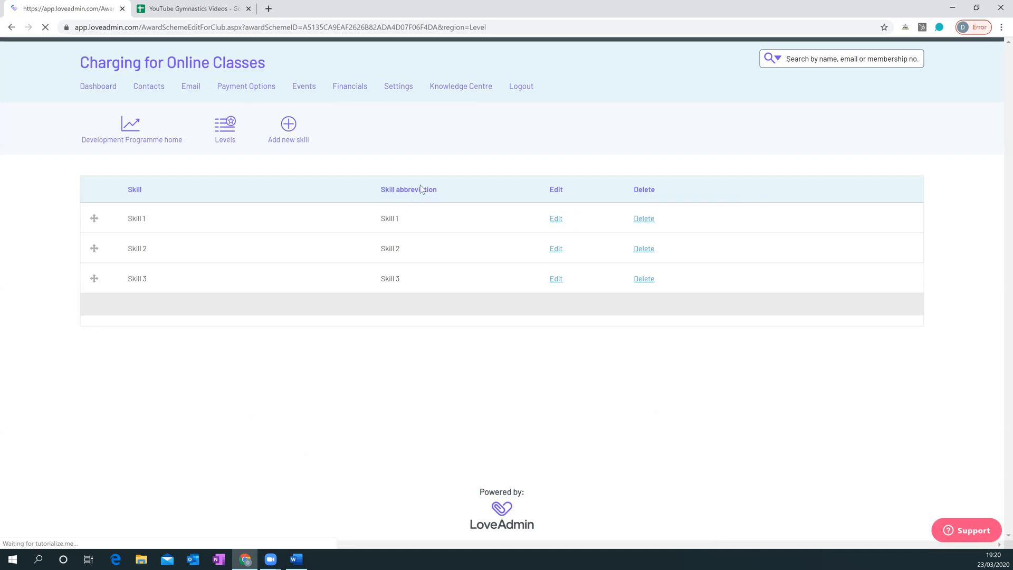
pyautogui.click(135, 130)
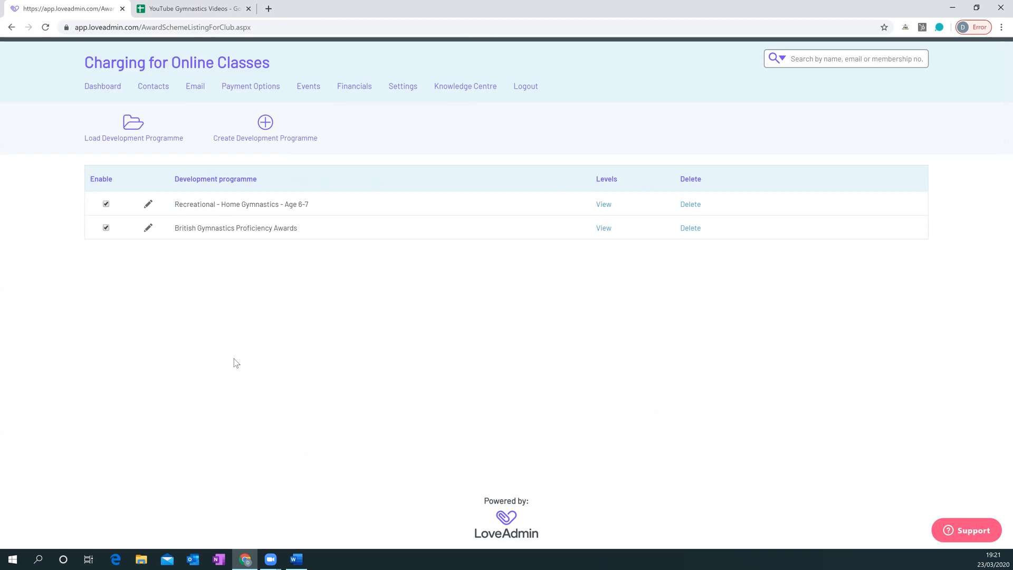
# Open the Online Gymnastics Classes - Recreational - Age 6-7 - PAID group and select every gymnast except the one already on Level 1
pyautogui.moveTo(156, 93)
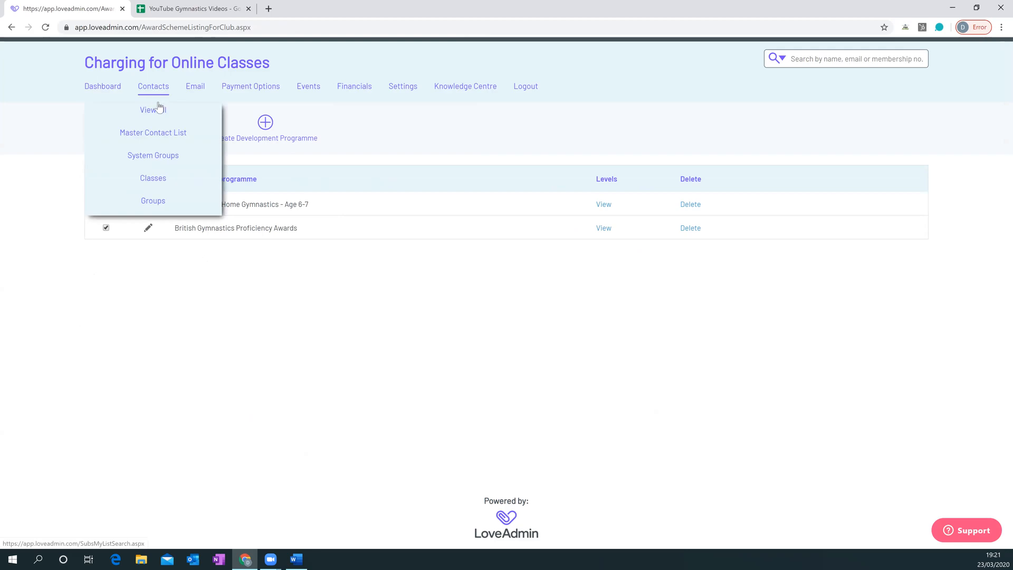
pyautogui.click(156, 205)
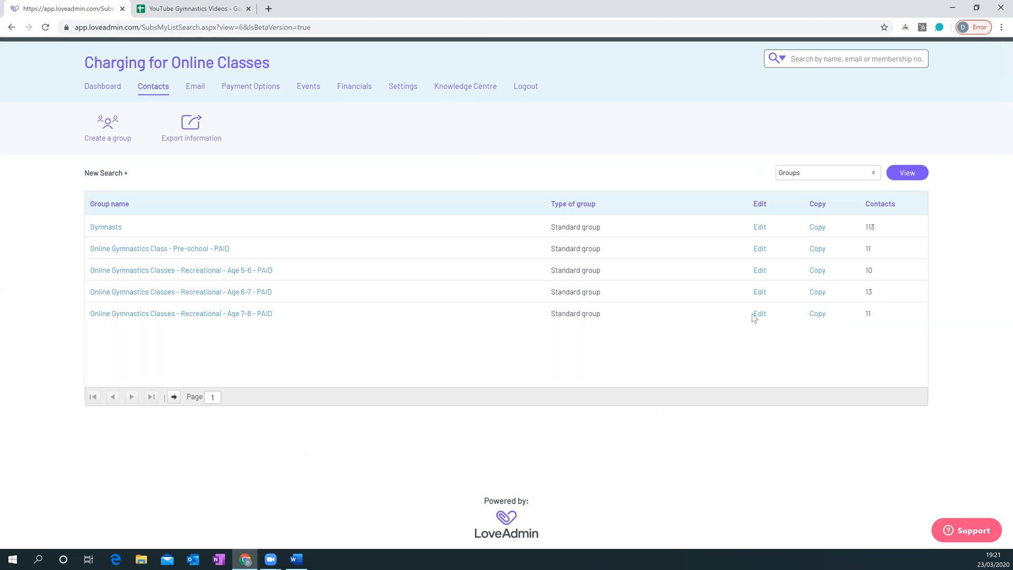
pyautogui.click(152, 298)
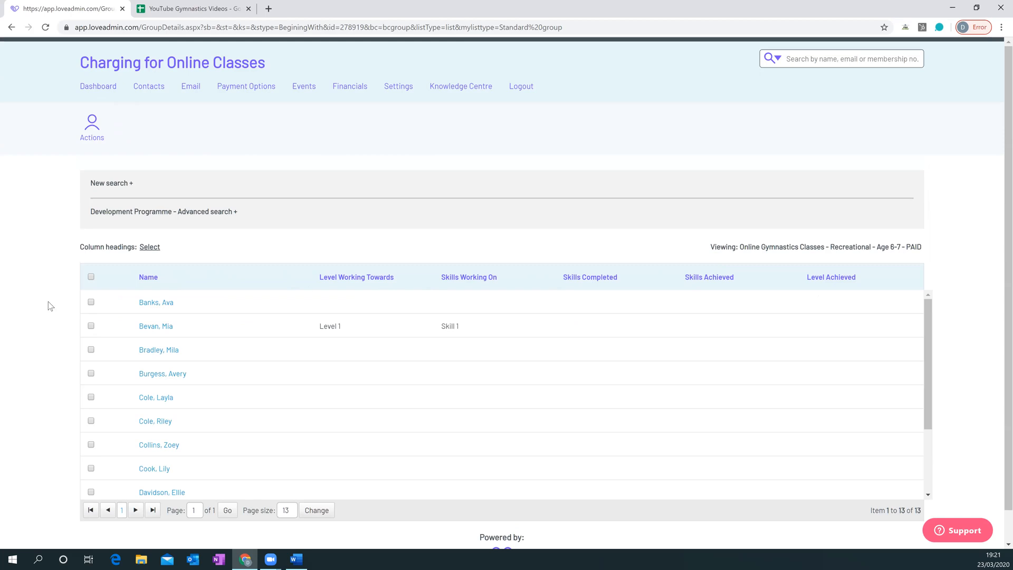
pyautogui.press('space')
pyautogui.click(91, 325)
# Assign Level 1 and Level 2 of Recreational - Home Gymnastics - Age 6-7 to the selected gymnasts and mark them all as working on Skills 1 and 2
pyautogui.click(91, 136)
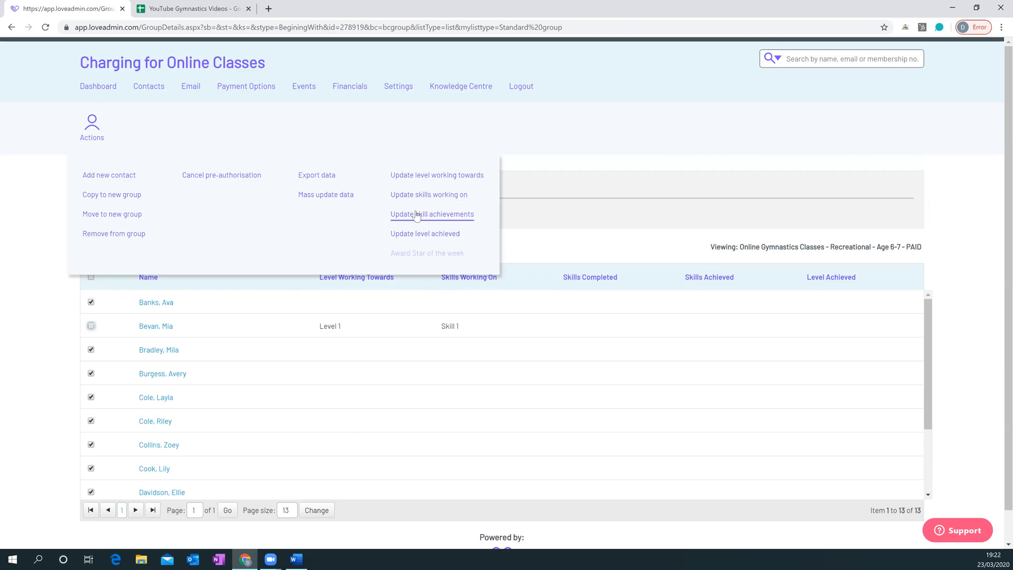
pyautogui.click(420, 178)
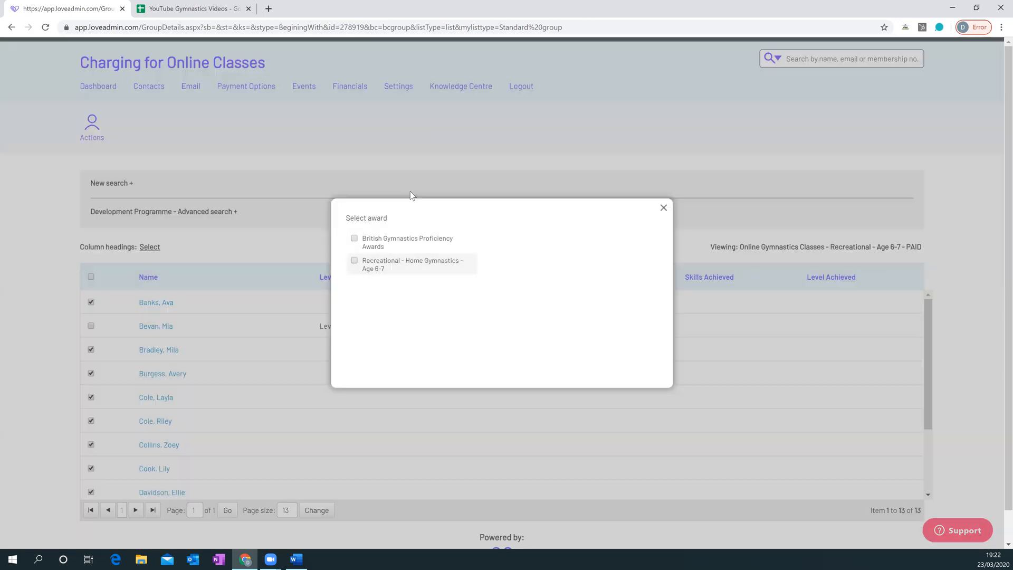
pyautogui.click(354, 260)
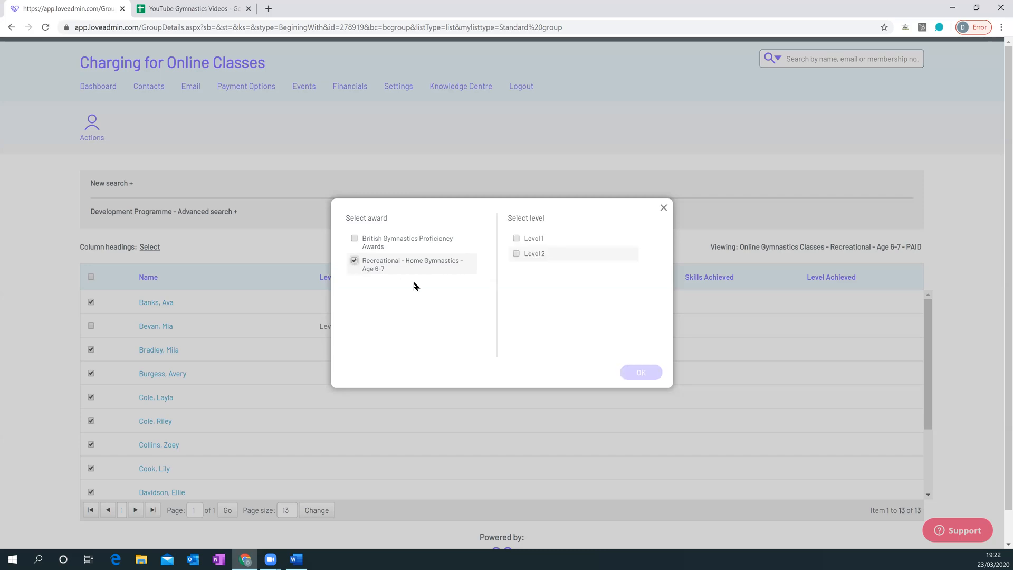
pyautogui.click(517, 239)
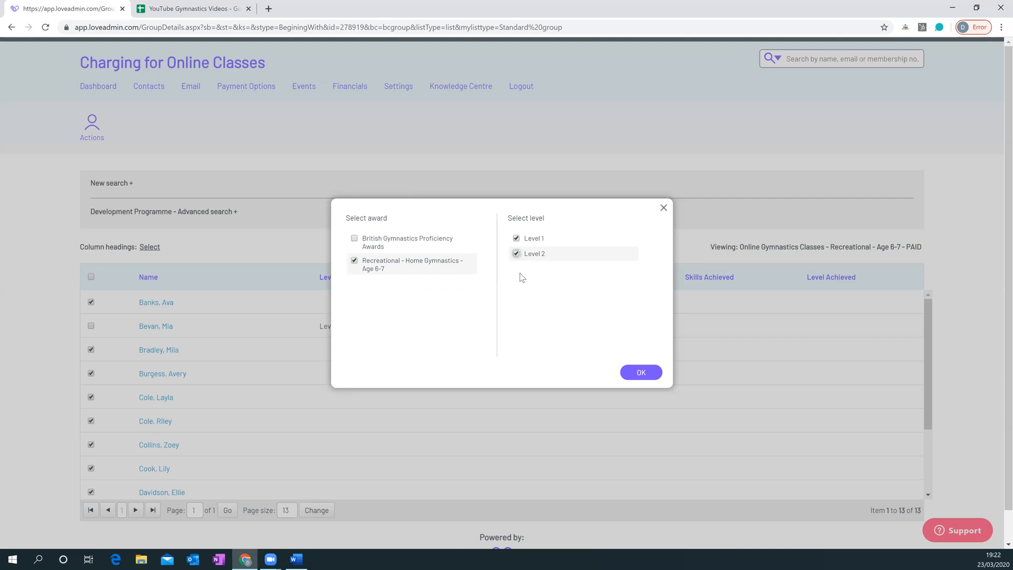
pyautogui.click(646, 373)
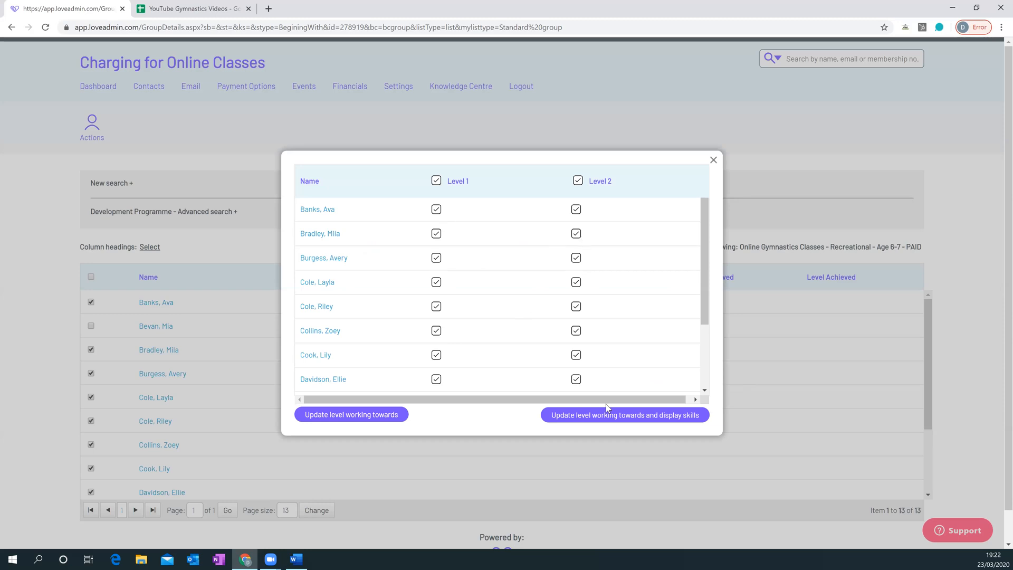
pyautogui.click(543, 410)
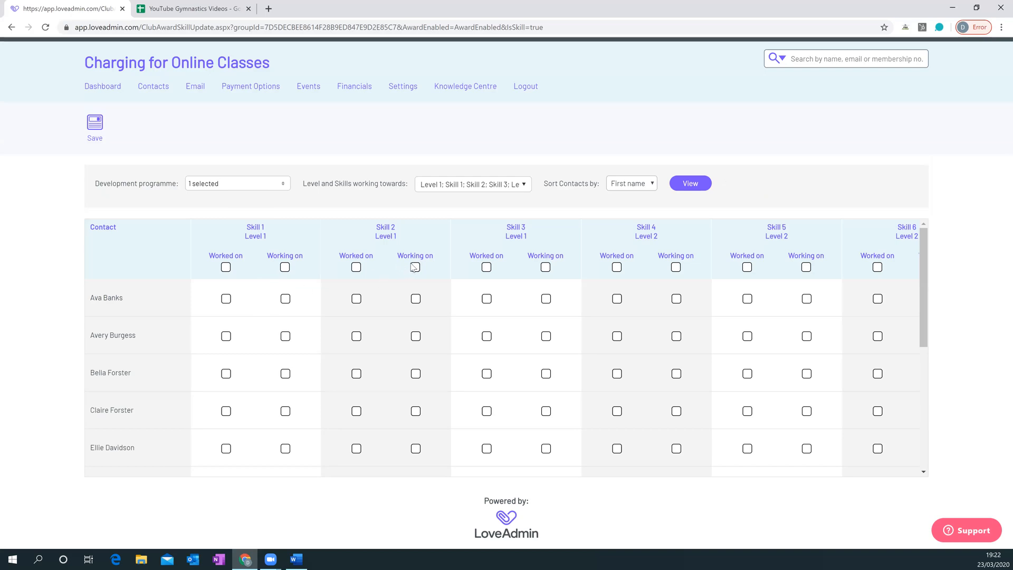
pyautogui.click(284, 267)
# Examine which groups have the Timeline enabled in the account settings, and cancel the group selection without changing it
pyautogui.moveTo(400, 91)
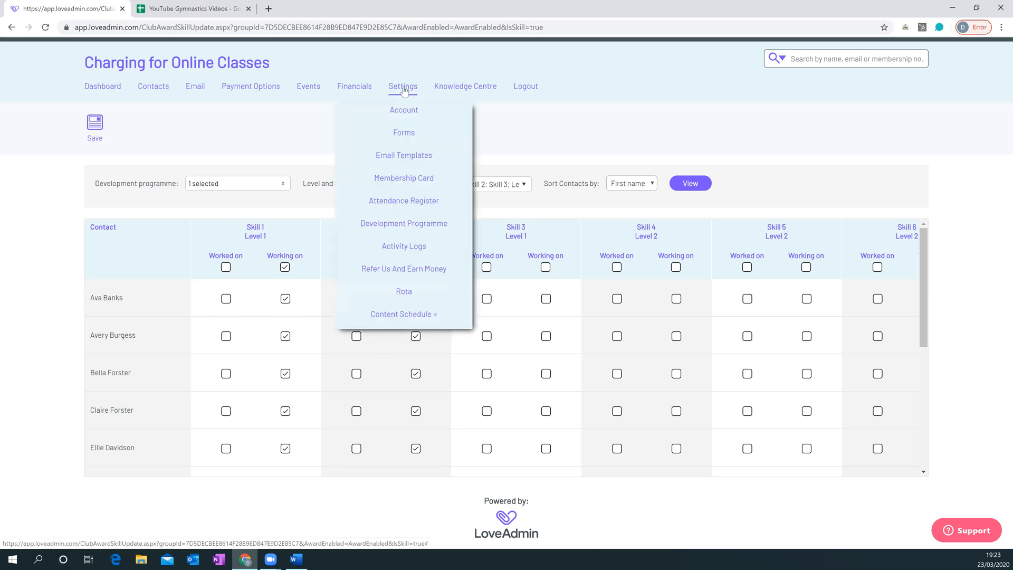
pyautogui.click(411, 111)
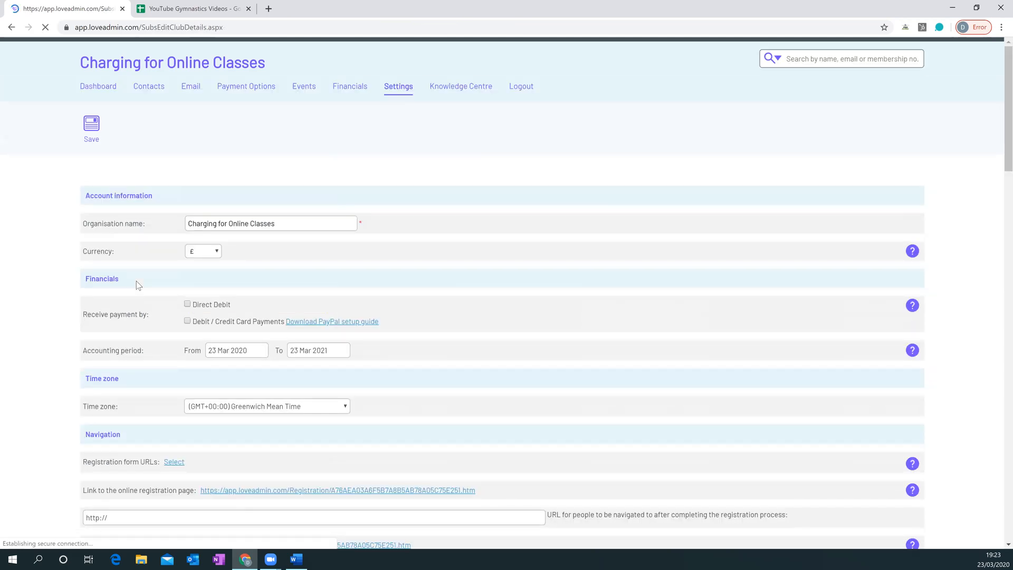
pyautogui.scroll(-1, 137, 284)
pyautogui.scroll(-9, 136, 285)
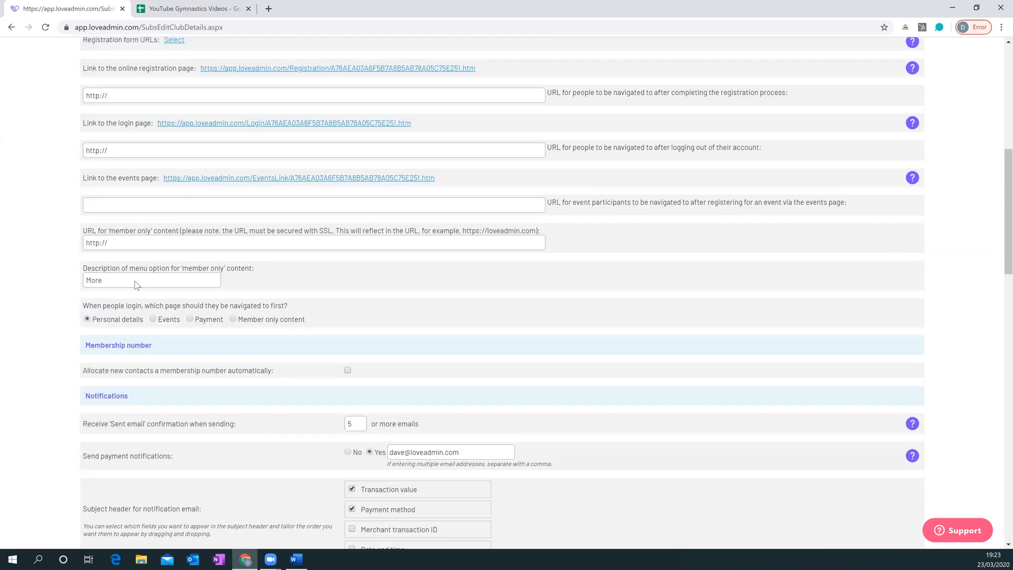
pyautogui.scroll(-6, 136, 285)
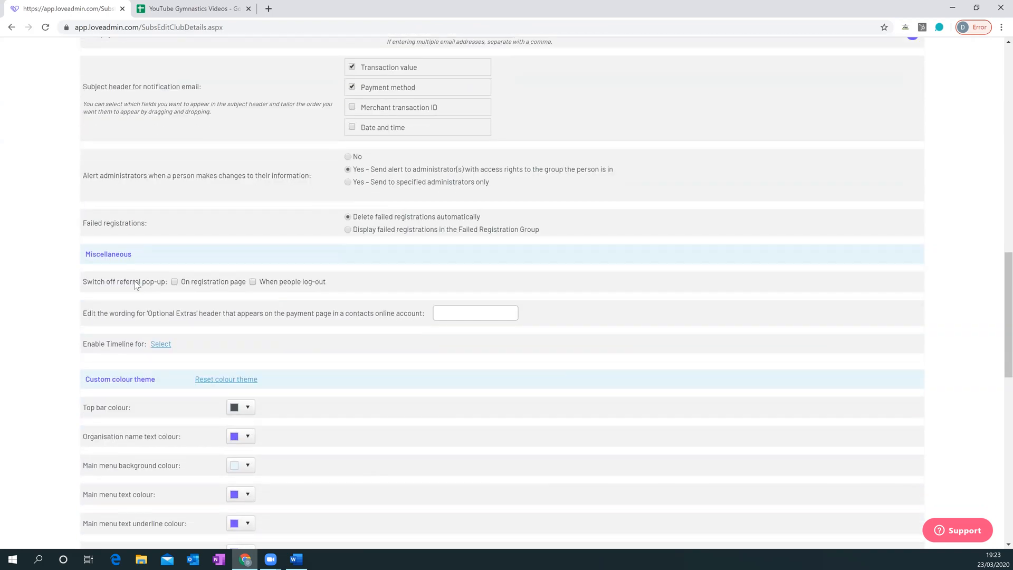
pyautogui.click(161, 348)
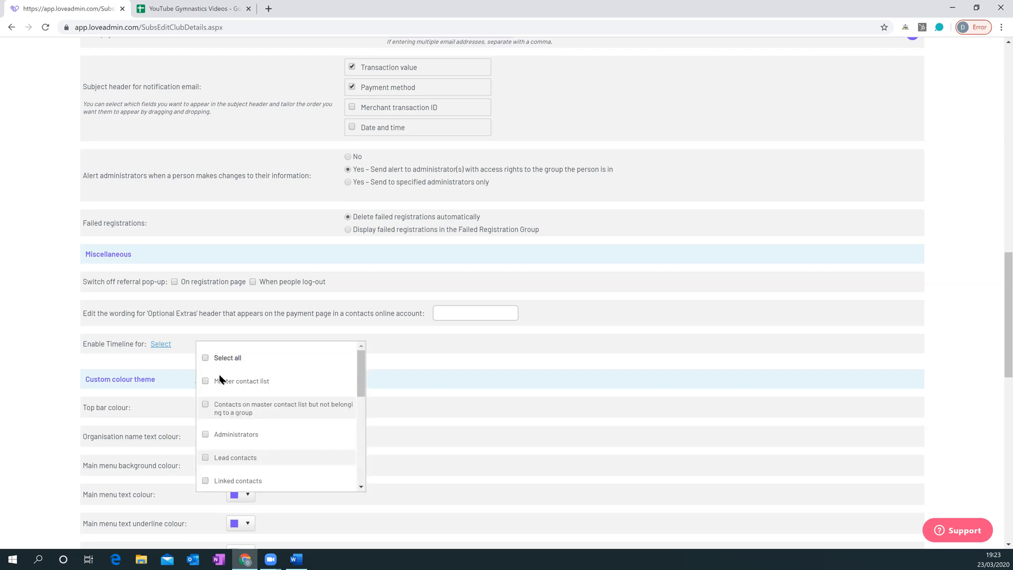
pyautogui.scroll(-1, 268, 376)
pyautogui.scroll(-3, 267, 374)
pyautogui.scroll(1, 267, 375)
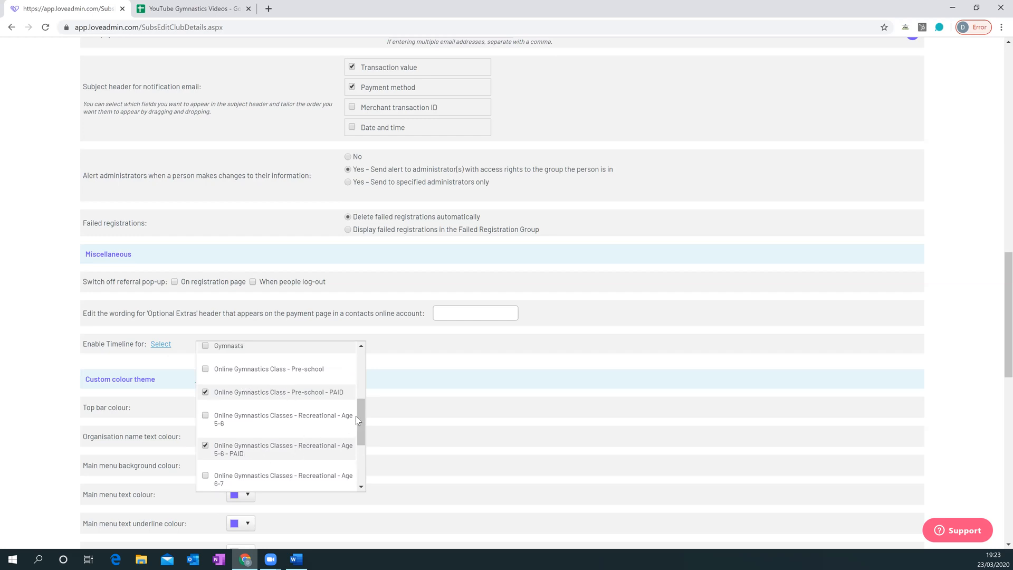
pyautogui.moveTo(359, 412); pyautogui.dragTo(368, 464)
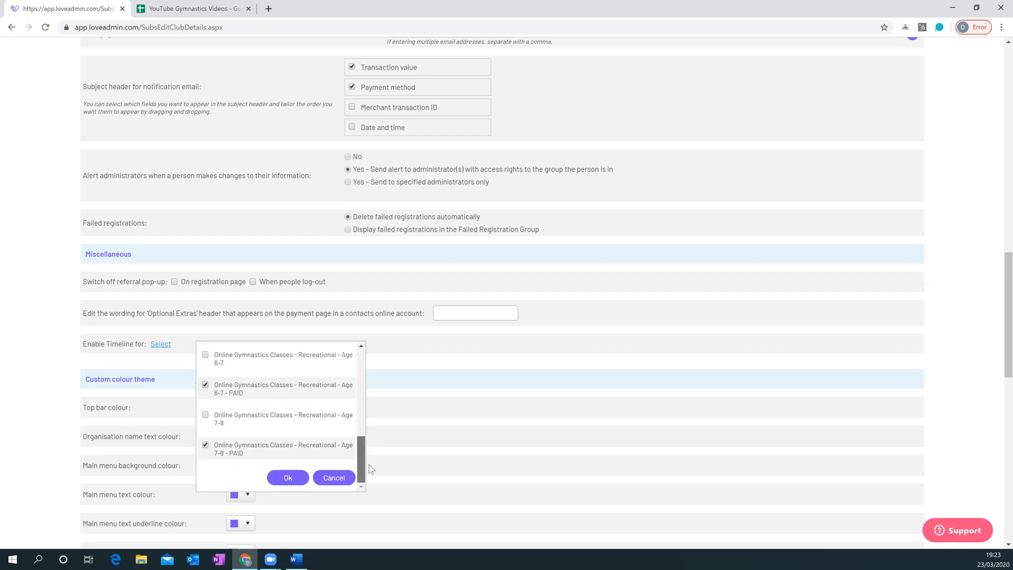
pyautogui.click(334, 479)
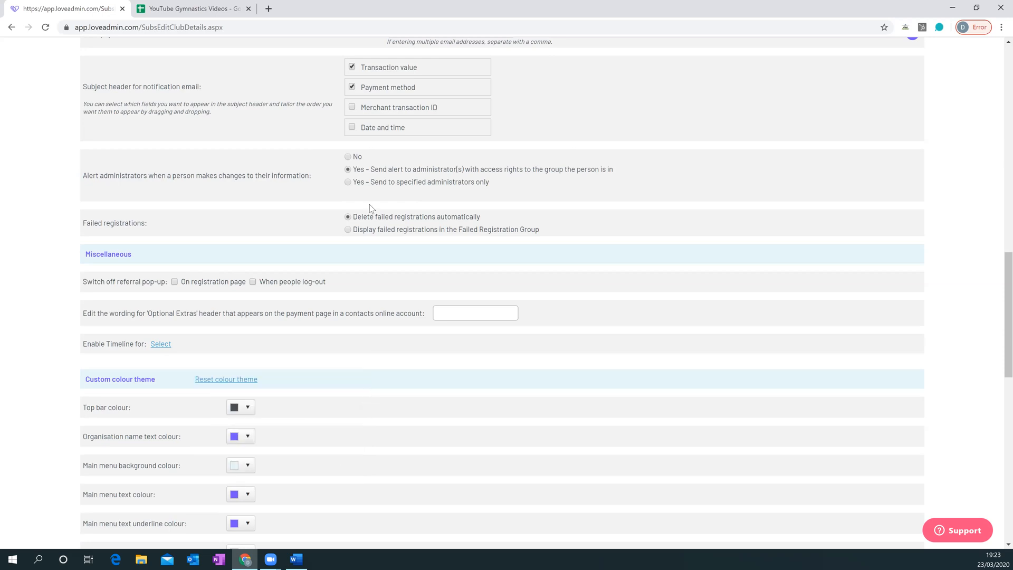
pyautogui.scroll(15, 294, 180)
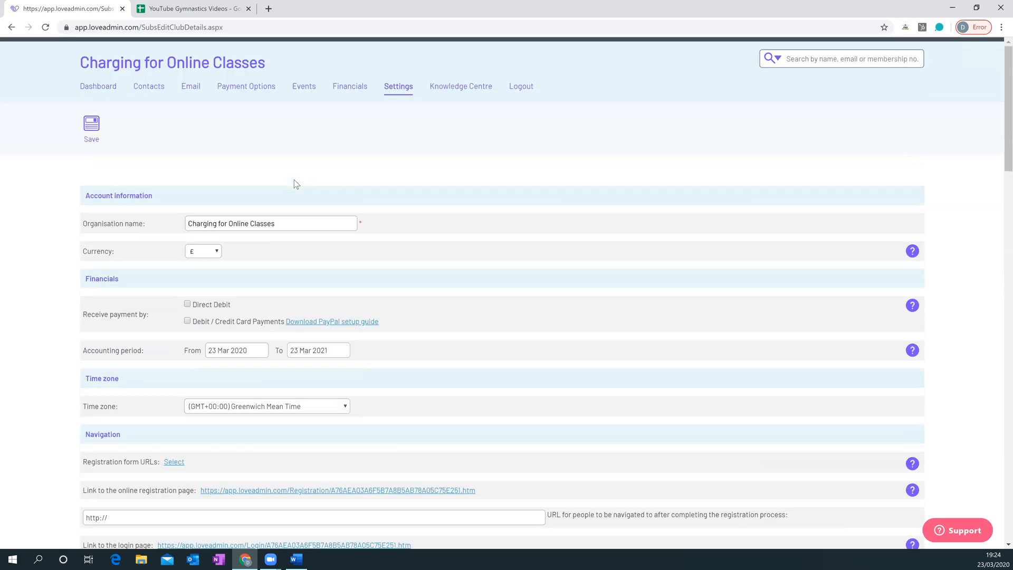
# Leave the admin account and, in the LoveAdmin mobile app, register the gymnast for the £20.00 Online Gymnastics Classes - Recreational - Age 6-7
pyautogui.moveTo(148, 87)
pyautogui.click(524, 85)
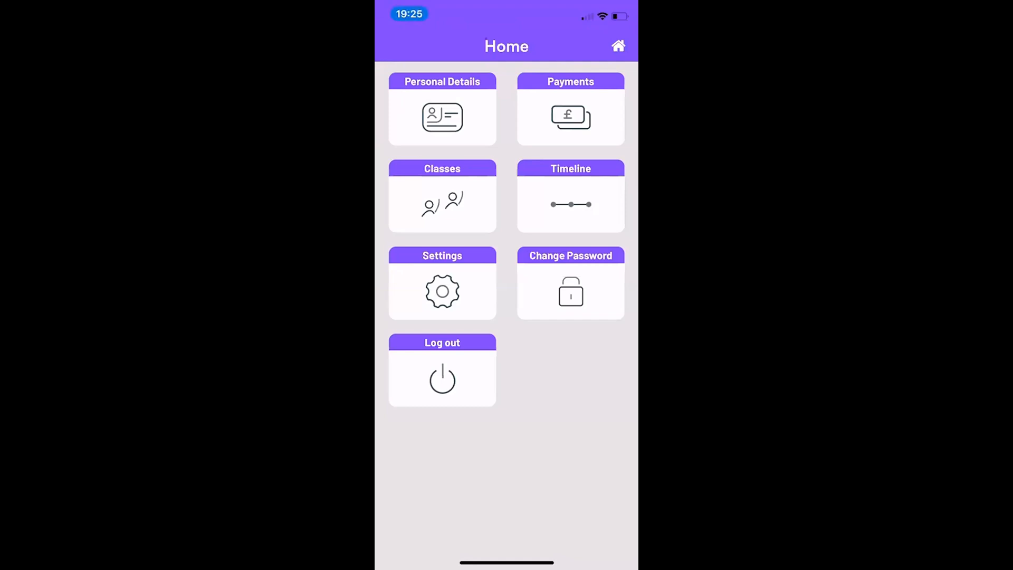
pyautogui.click(442, 196)
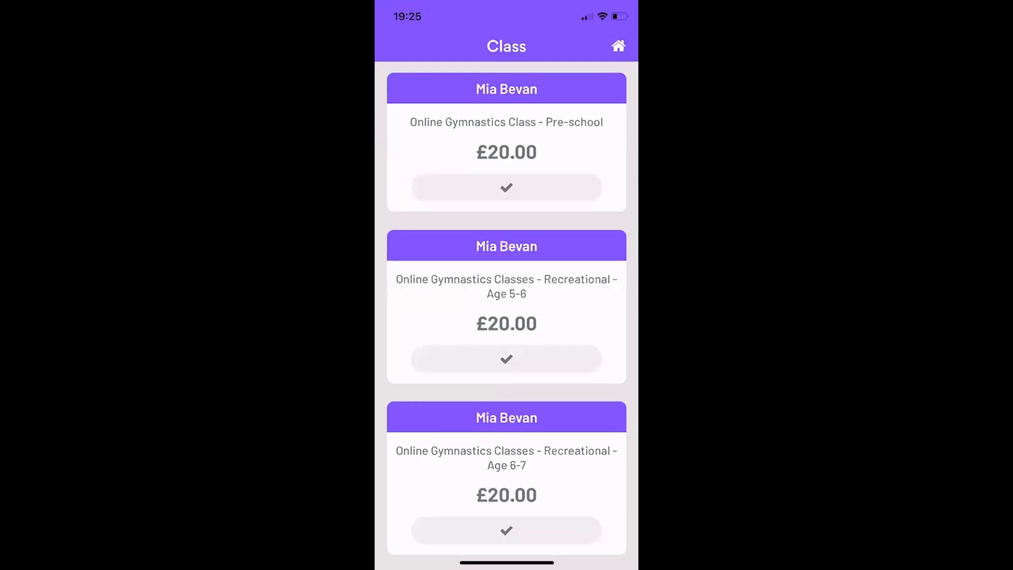
pyautogui.scroll(-3, 507, 317)
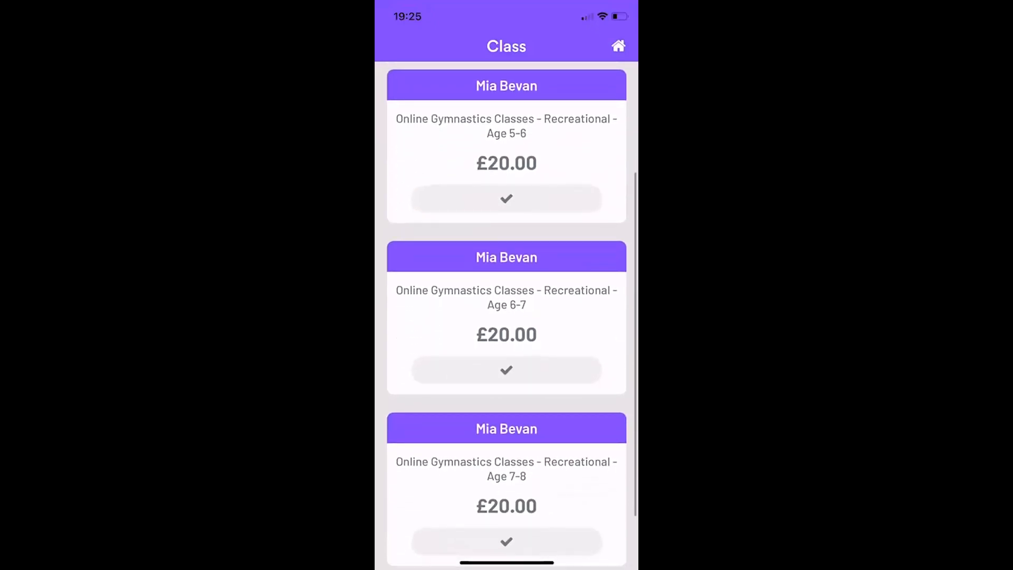
pyautogui.scroll(-1, 506, 317)
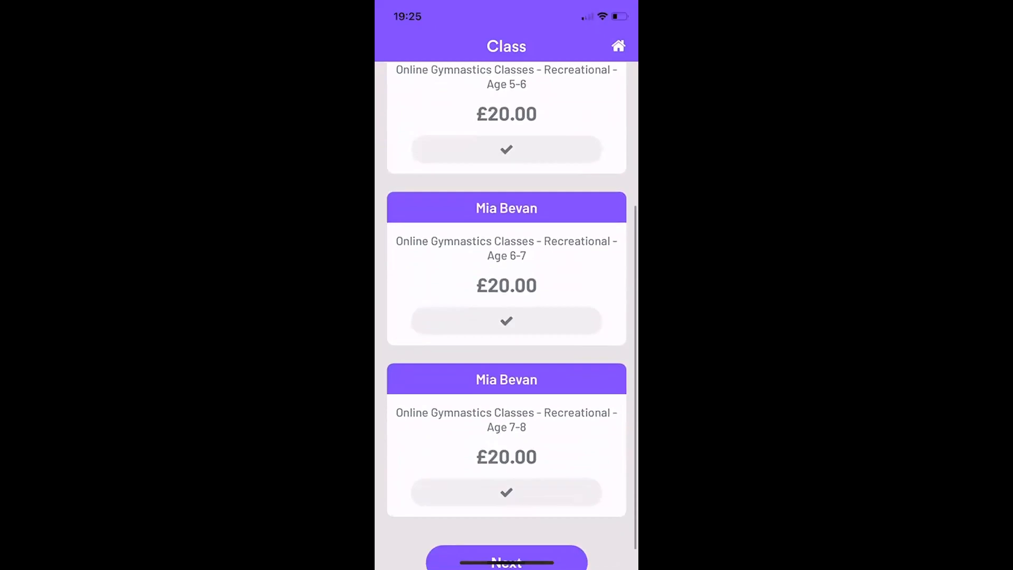
pyautogui.click(506, 320)
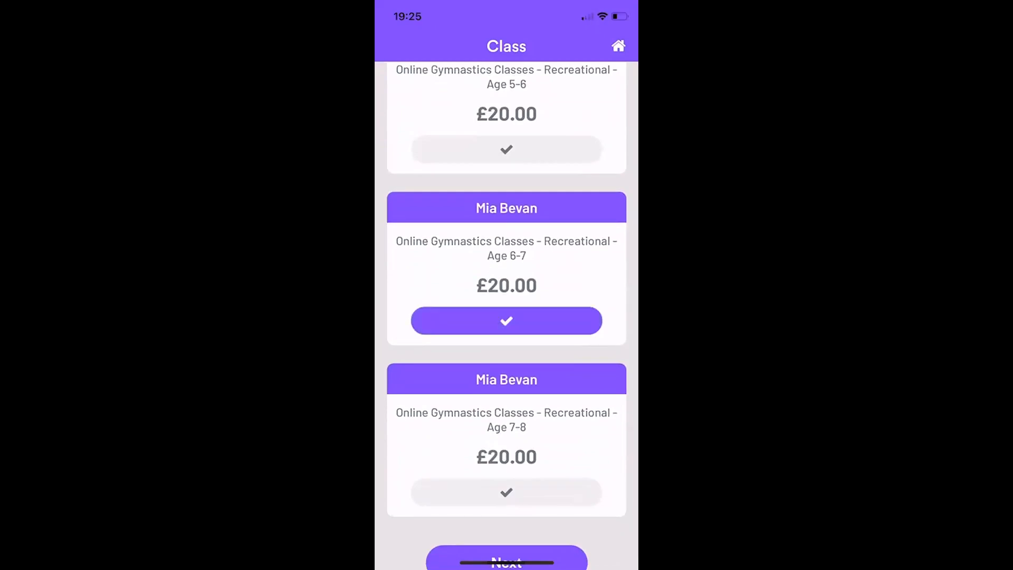
pyautogui.scroll(-1, 507, 317)
pyautogui.click(506, 517)
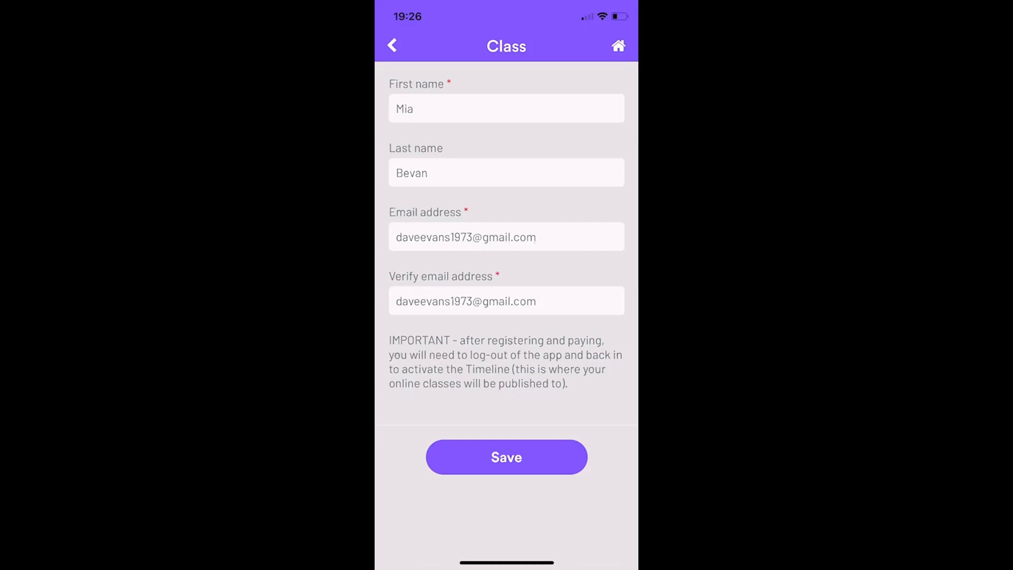
pyautogui.click(506, 456)
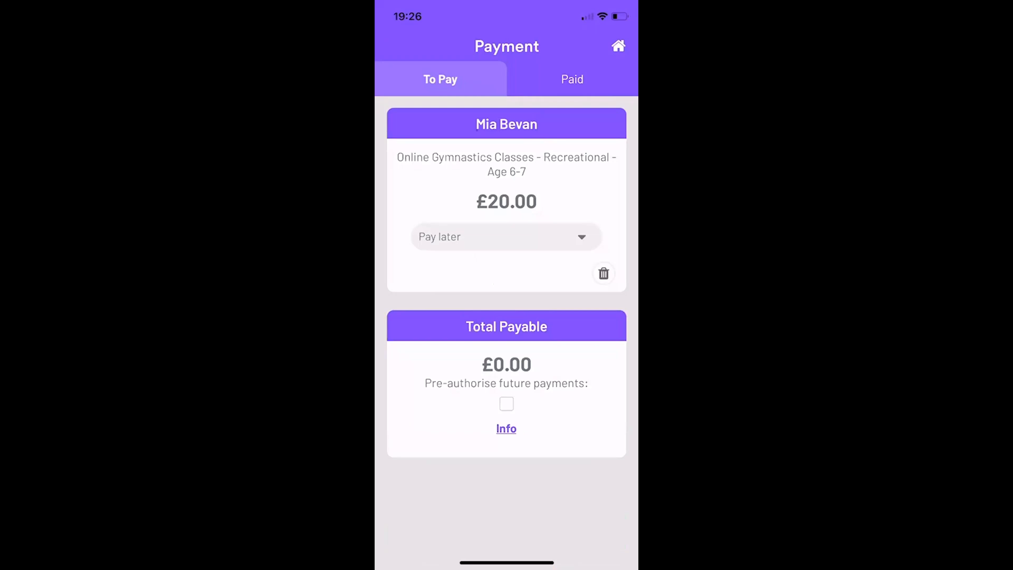
# Set the payment option for the gymnast's Recreational - Age 6-7 class to Pay now
pyautogui.click(506, 237)
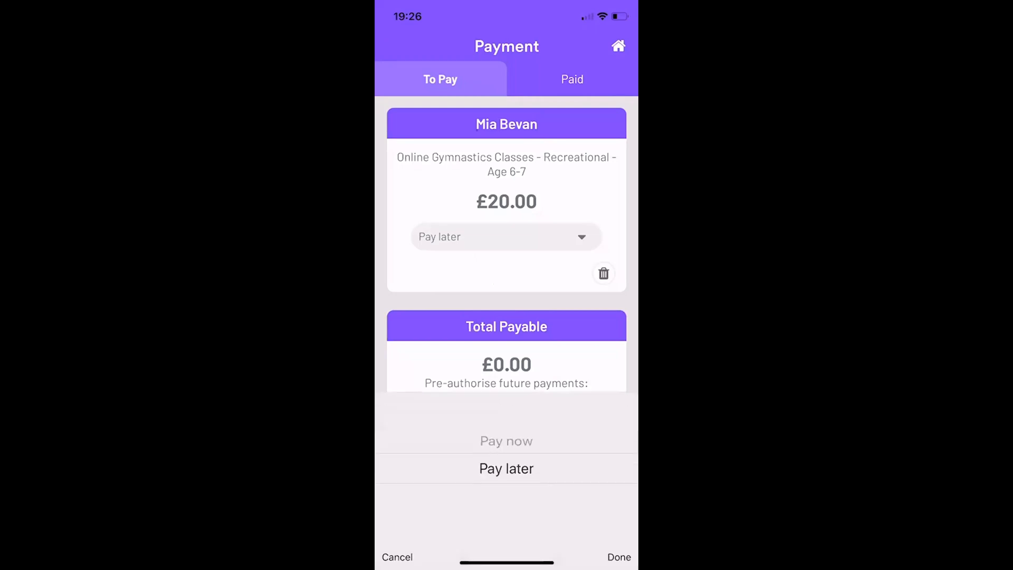
pyautogui.moveTo(507, 468); pyautogui.dragTo(507, 496)
pyautogui.click(619, 557)
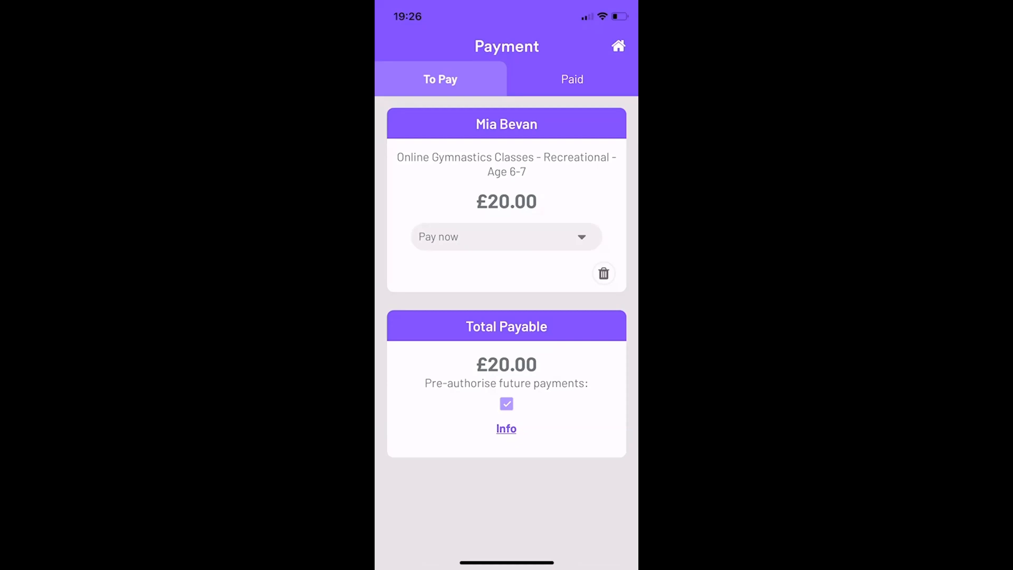
# Open the gymnast's Timeline and examine the online session, new level, new skill and practice posts
pyautogui.click(619, 46)
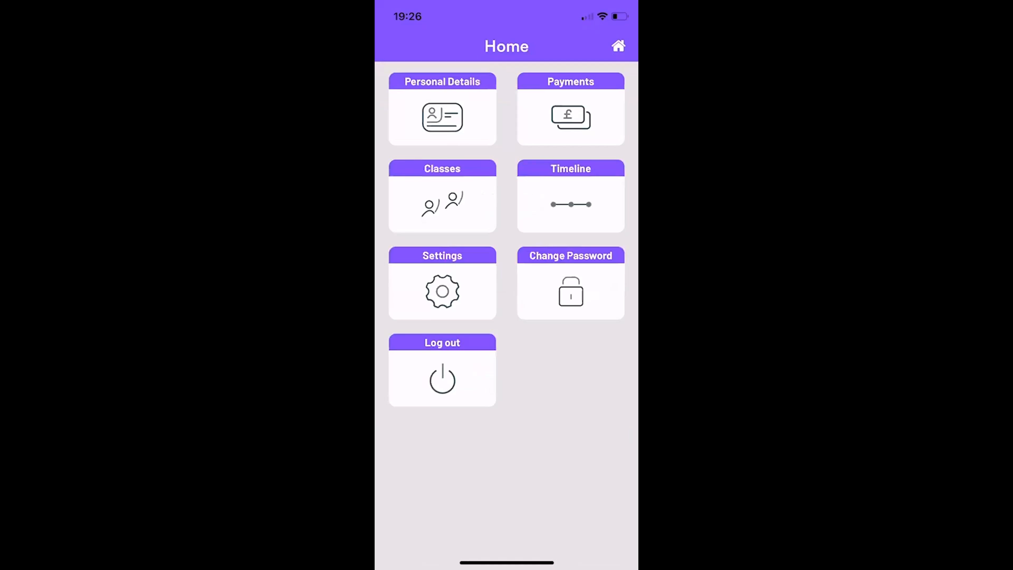
pyautogui.click(571, 195)
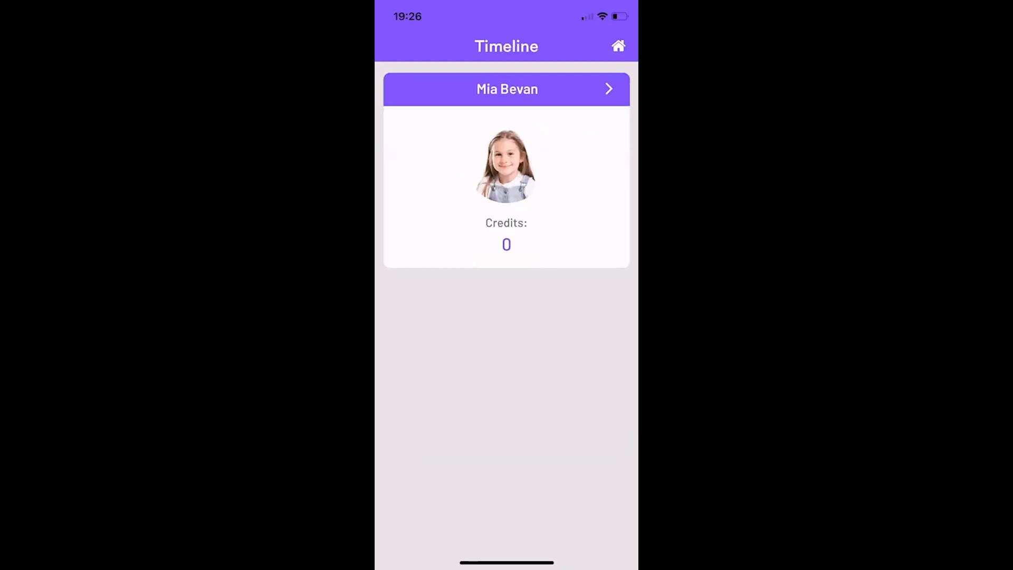
pyautogui.click(507, 89)
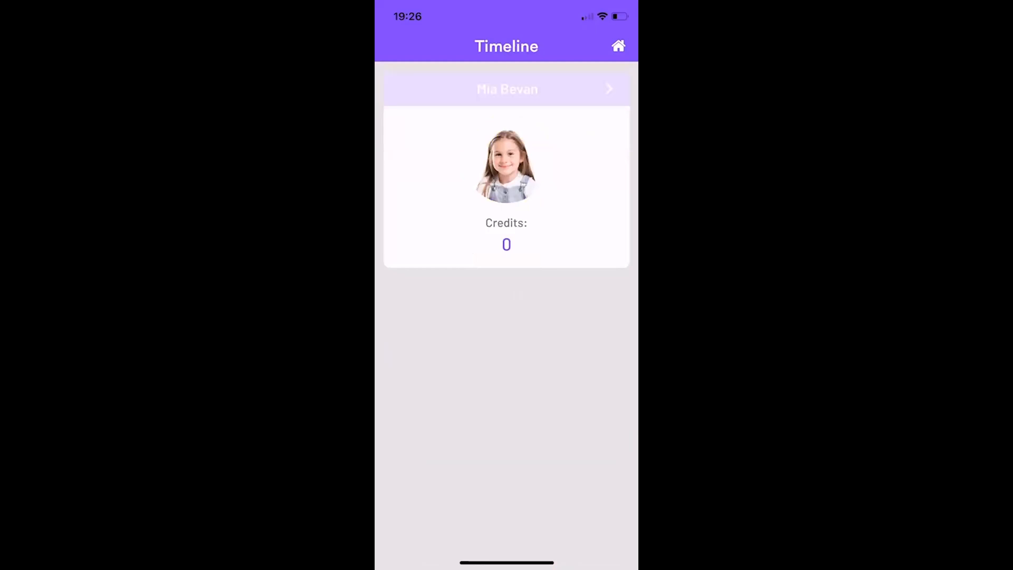
pyautogui.scroll(-6, 507, 311)
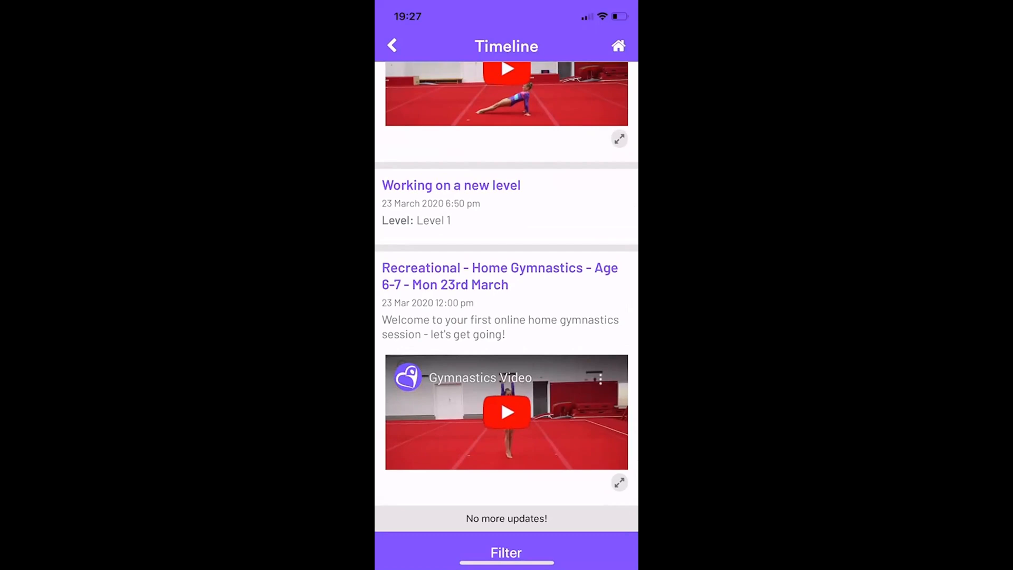
pyautogui.scroll(1, 507, 296)
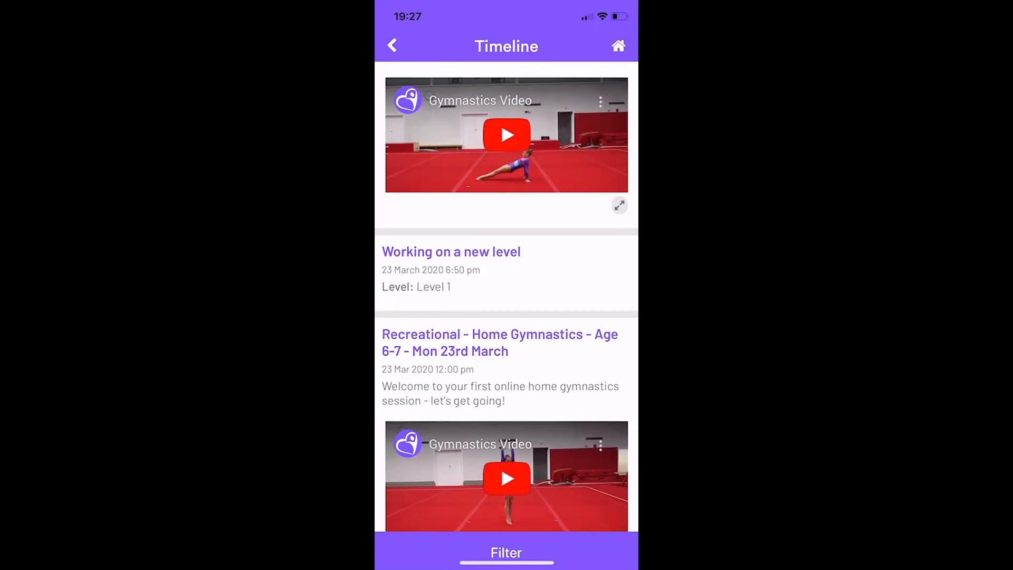
pyautogui.scroll(3, 506, 296)
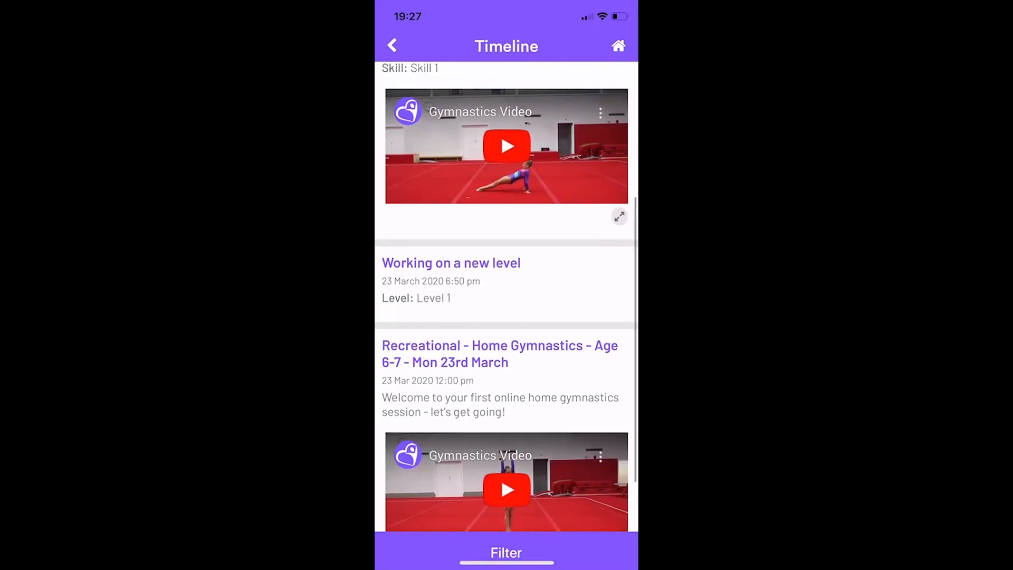
pyautogui.scroll(-1, 506, 295)
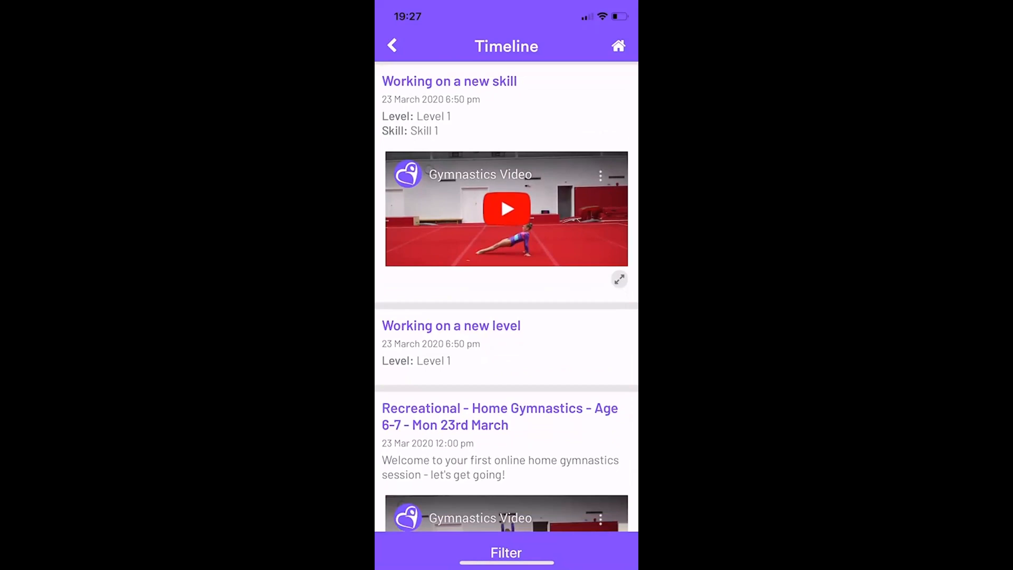
pyautogui.scroll(4, 506, 295)
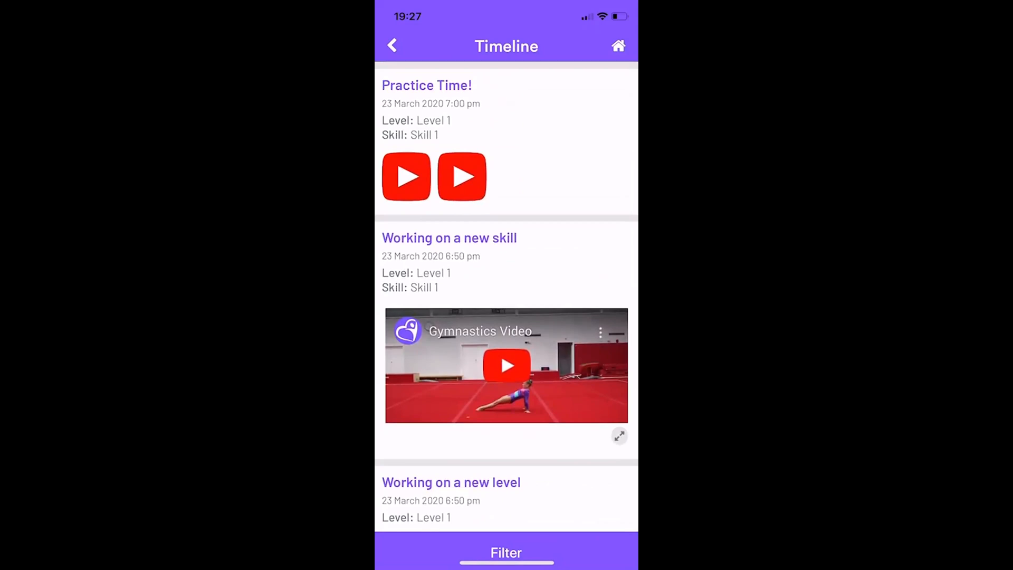
# Open the first practice video of Skill 1, record 15 minutes of practice, and proceed to claim the reward
pyautogui.click(407, 176)
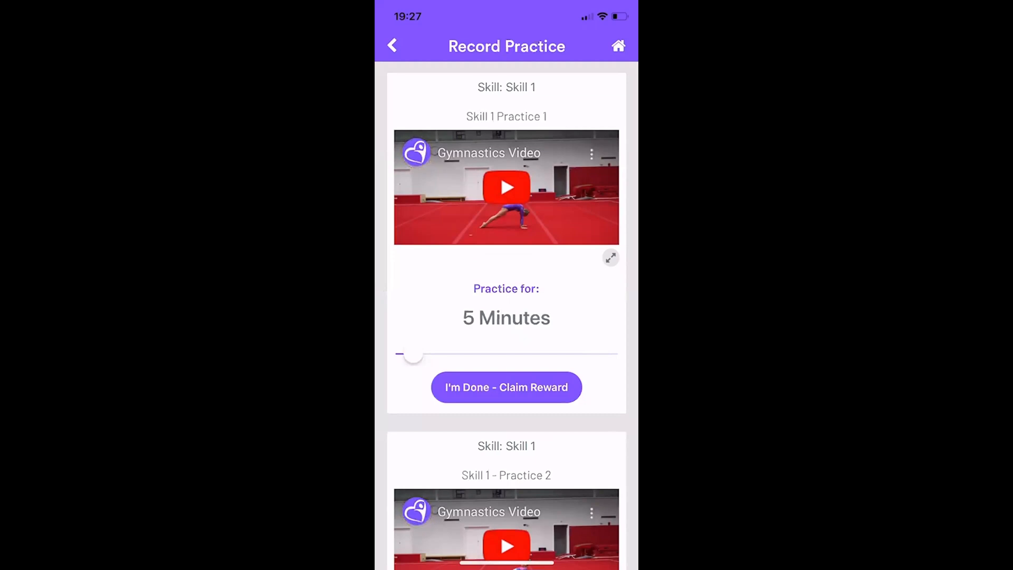
pyautogui.moveTo(413, 356); pyautogui.dragTo(433, 356)
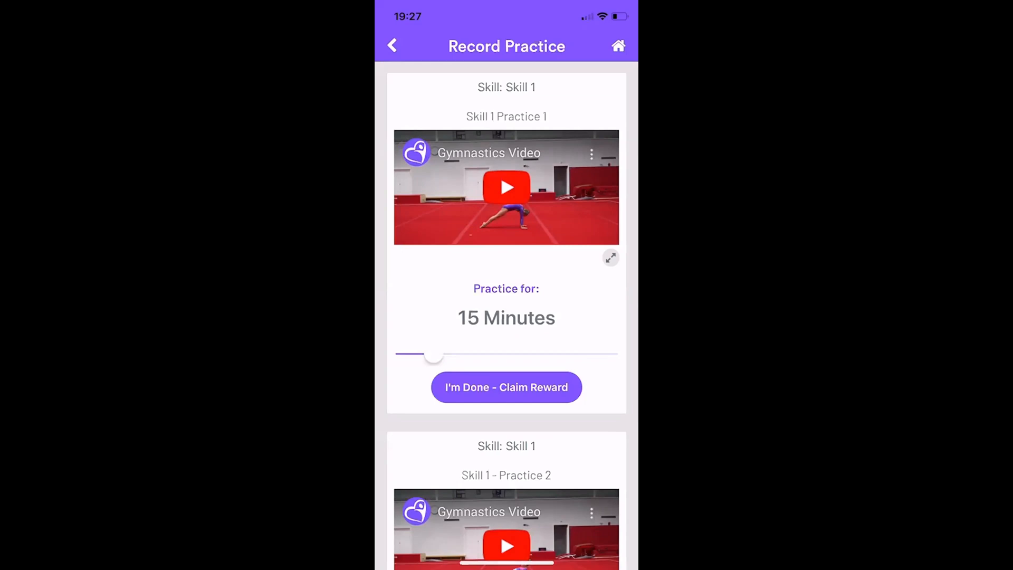
pyautogui.click(507, 387)
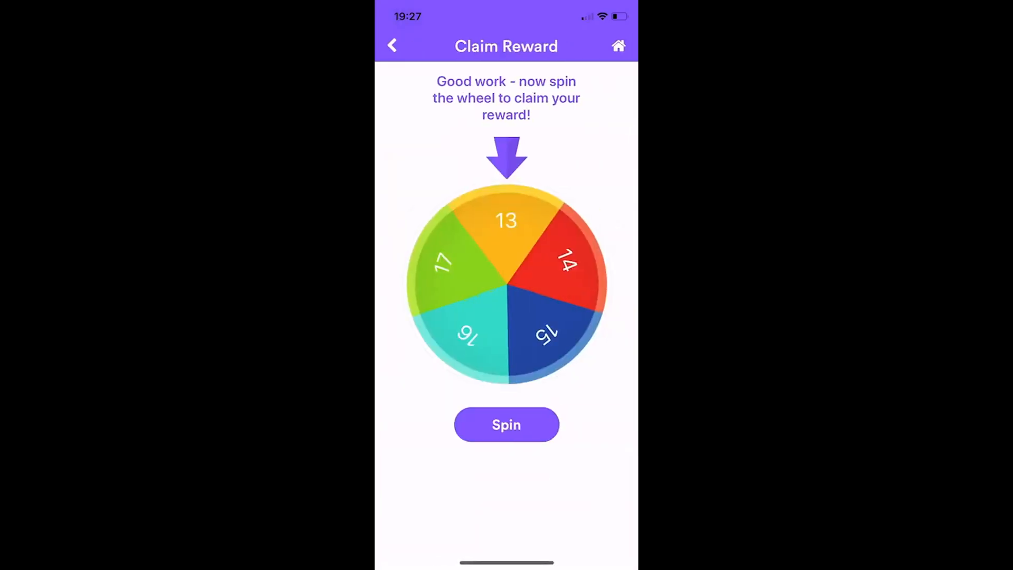
# Spin the reward wheel to claim the practice credits and return to the Timeline
pyautogui.click(507, 424)
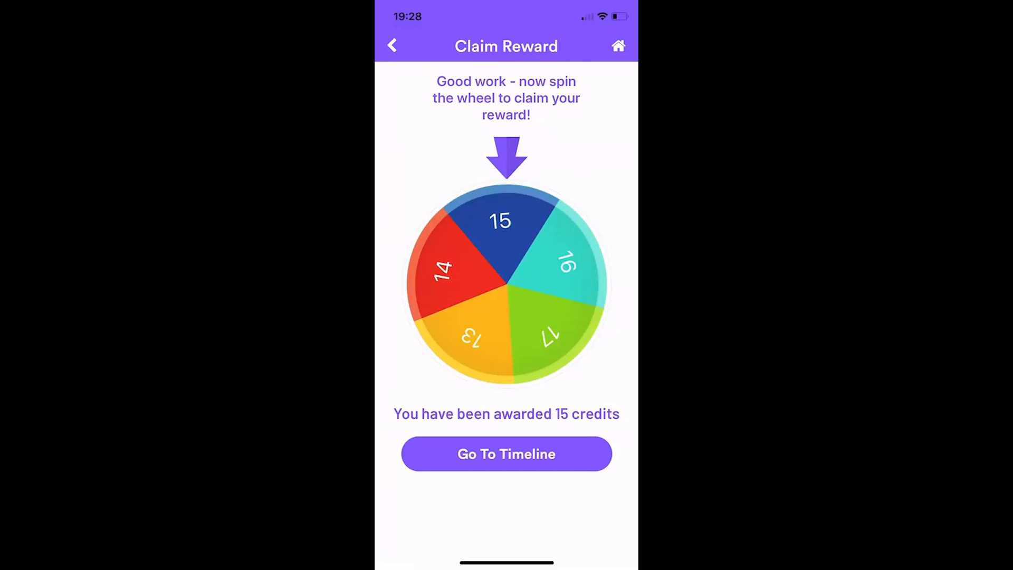
pyautogui.click(507, 453)
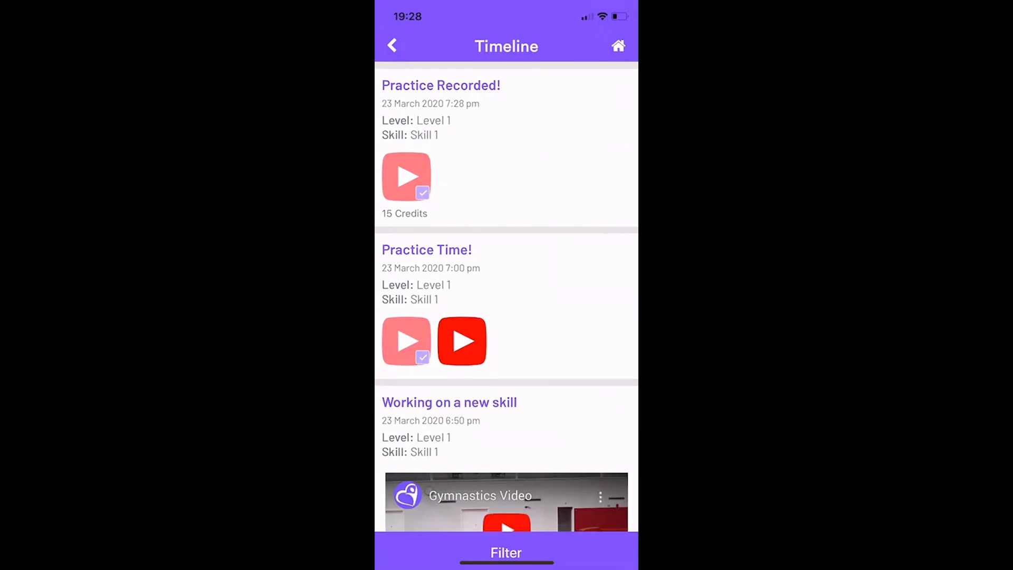
# View the gymnast's credit history and check which practice earned the credits on 23 Mar 2020
pyautogui.click(619, 46)
pyautogui.click(571, 196)
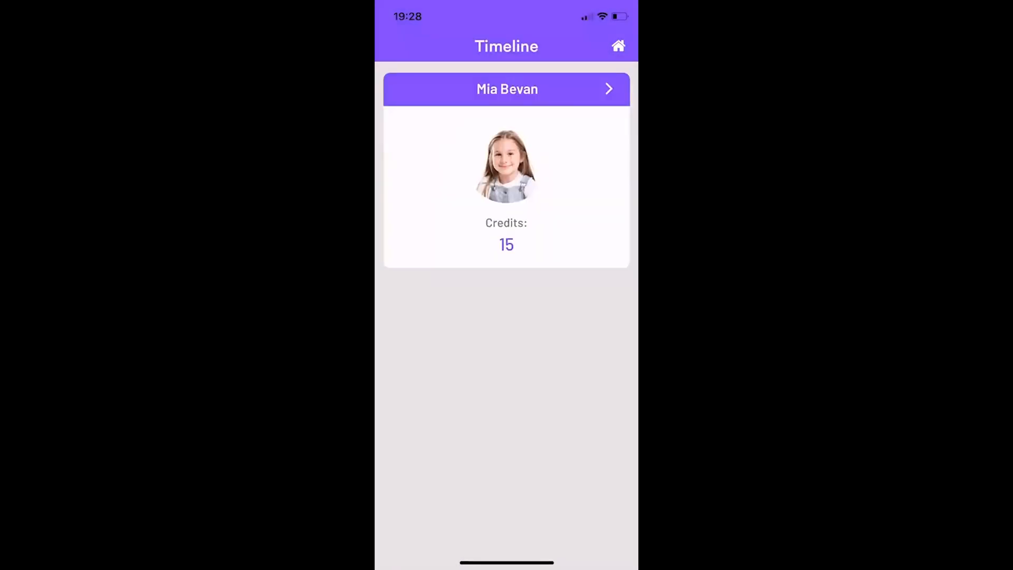
pyautogui.click(506, 244)
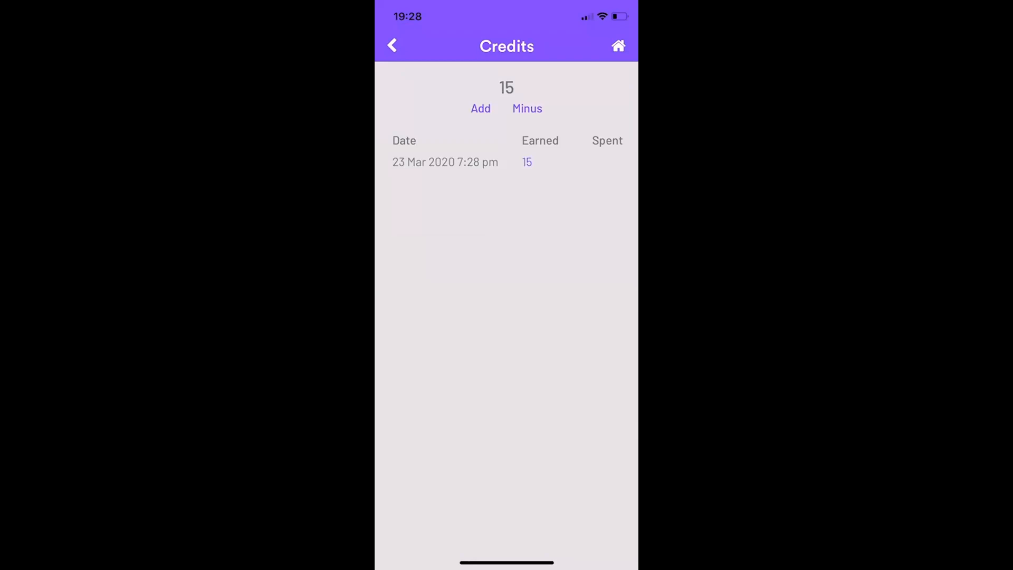
pyautogui.click(527, 162)
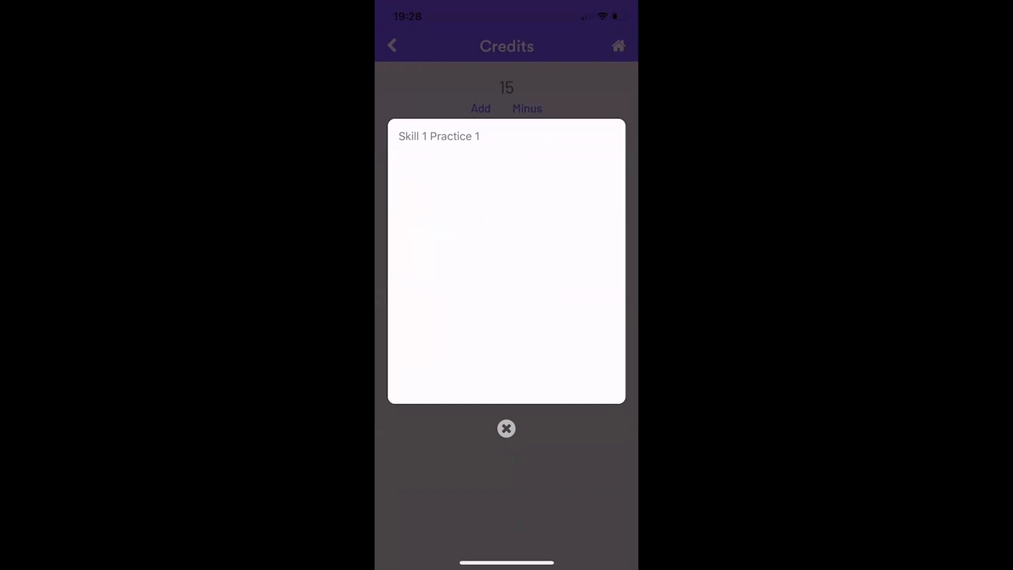
pyautogui.click(506, 428)
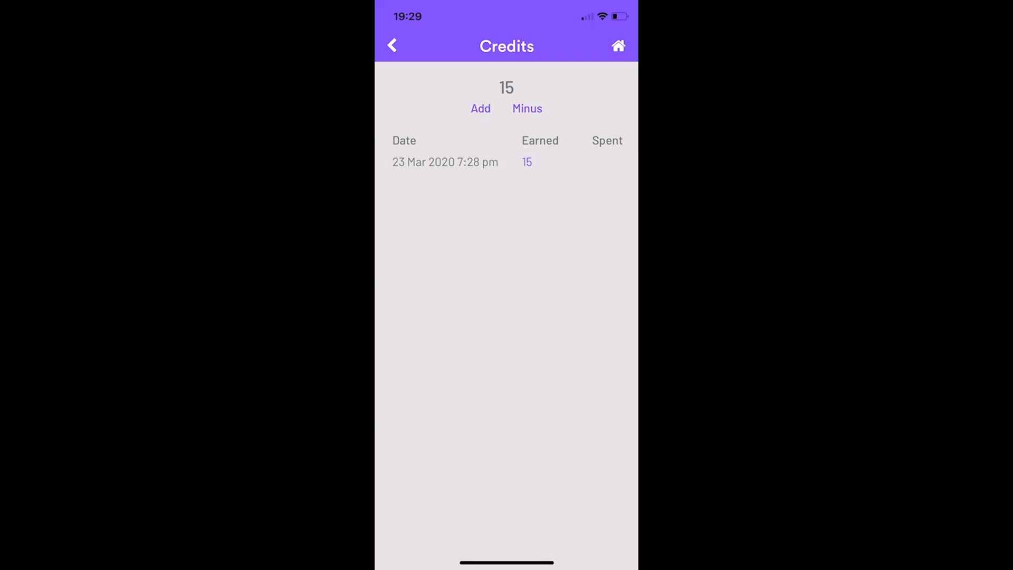
# Enter 15 as the number of credits to deduct from the gymnast, and leave the deduction form without saving
pyautogui.click(527, 109)
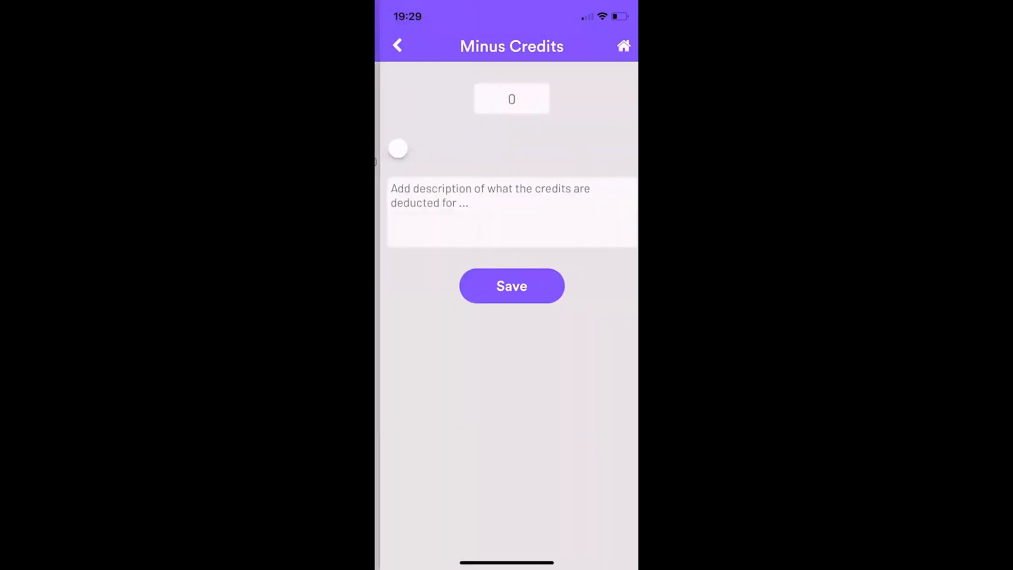
pyautogui.moveTo(392, 148); pyautogui.dragTo(403, 148)
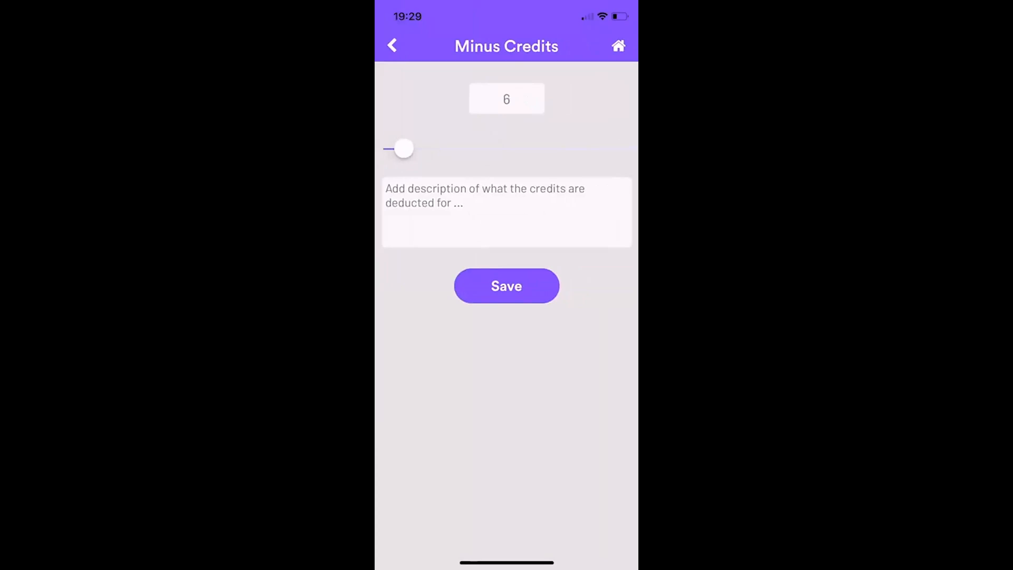
pyautogui.click(507, 98)
pyautogui.press('BackSpace')
pyautogui.write('15')
pyautogui.click(506, 212)
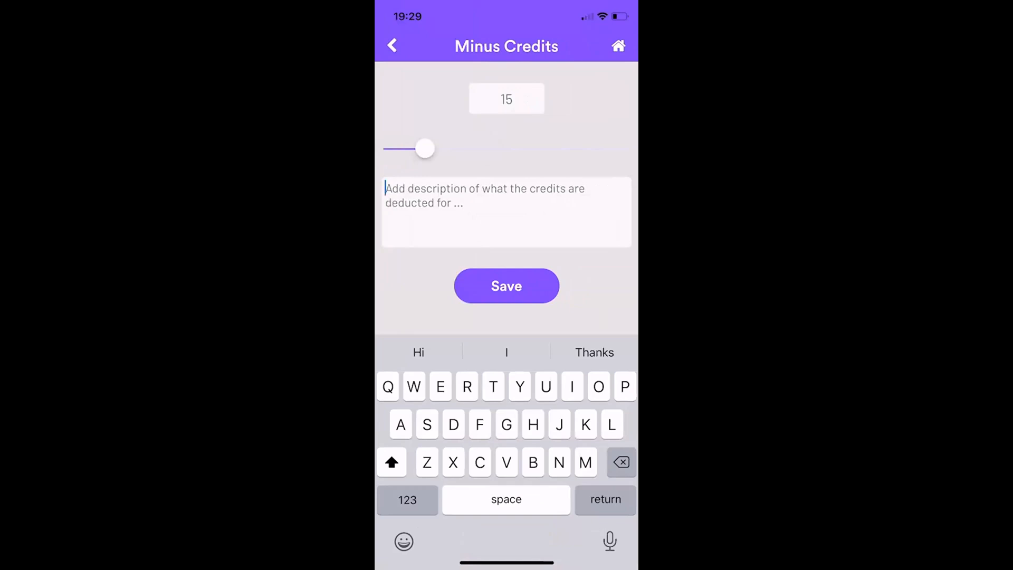
pyautogui.click(618, 46)
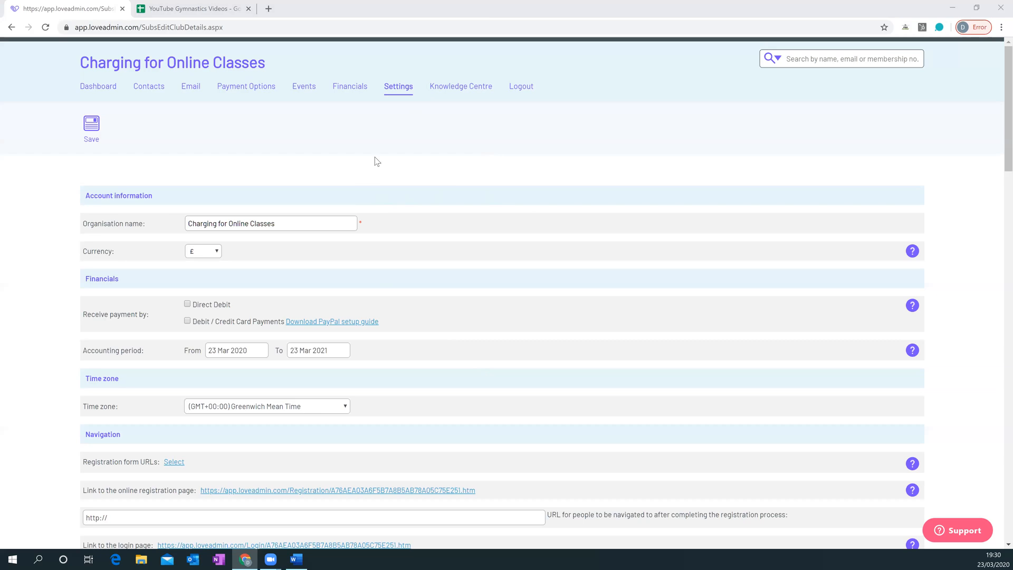
# Look up the Content Schedule options in the LoveAdmin admin account's settings
pyautogui.moveTo(397, 102)
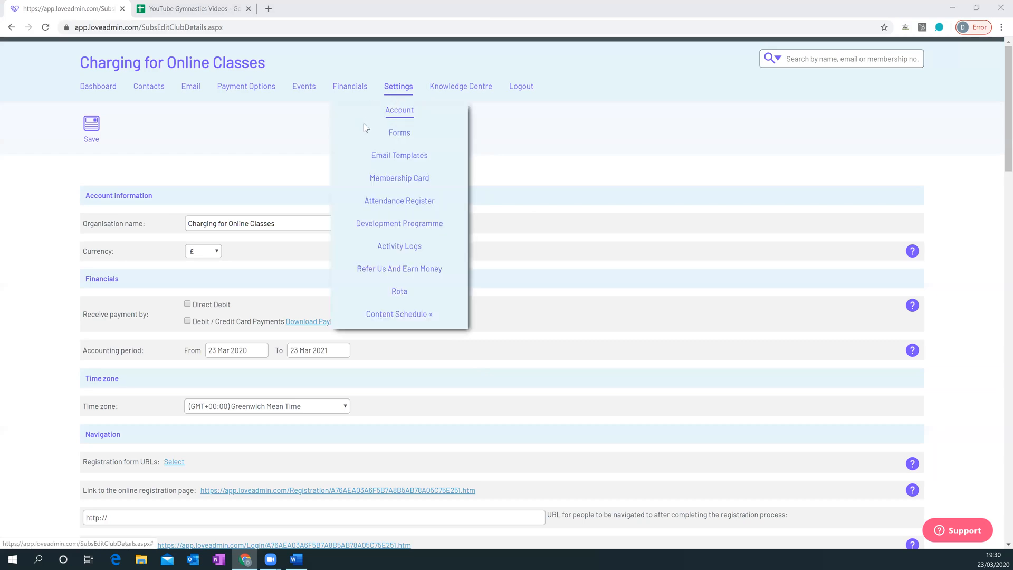
pyautogui.moveTo(408, 320)
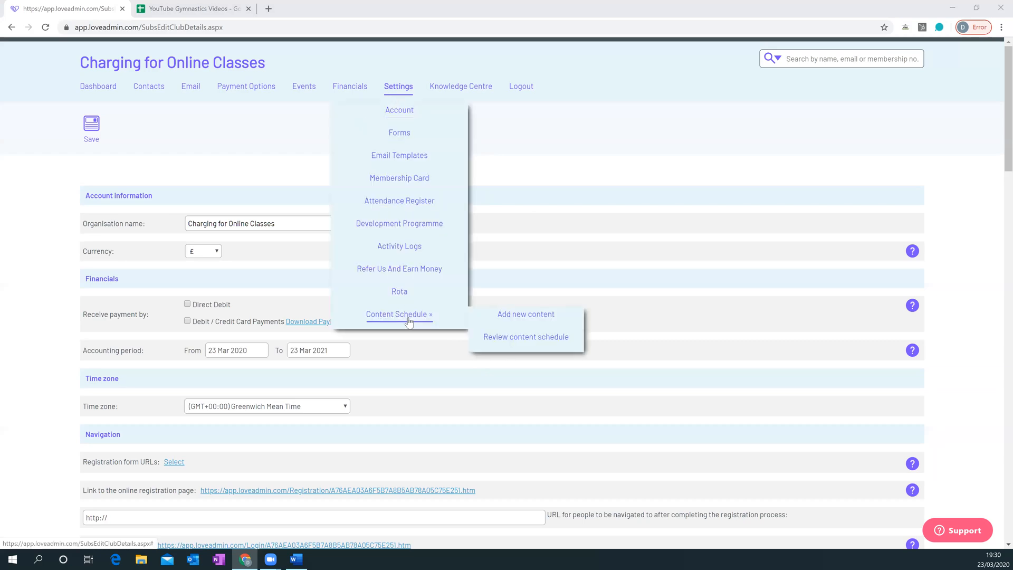
# Switch to the YouTube Gymnastics Videos spreadsheet and examine the LoveAdmin proprietary list and all columns of the third-party video list
pyautogui.click(196, 10)
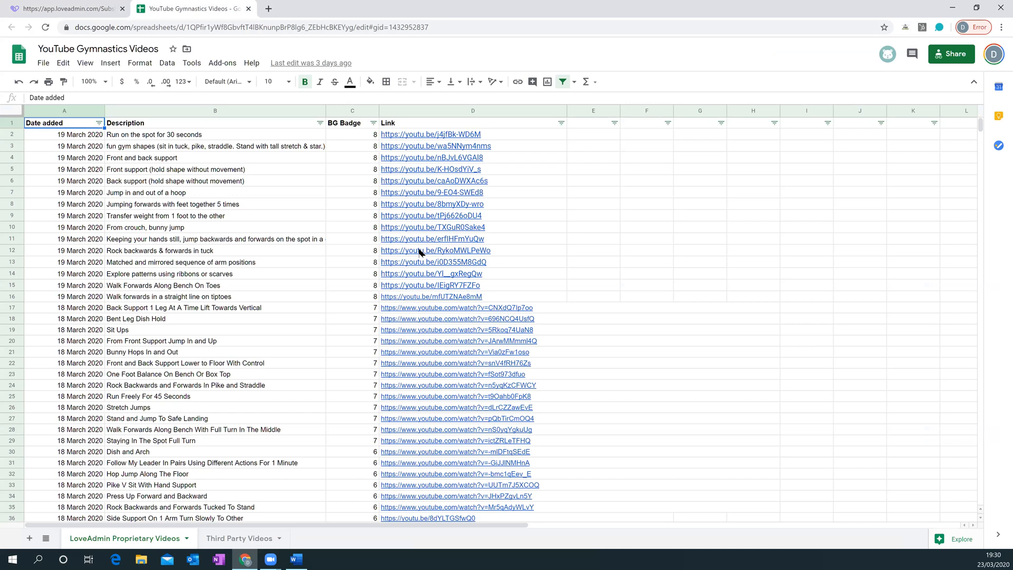
pyautogui.moveTo(421, 252)
pyautogui.click(239, 538)
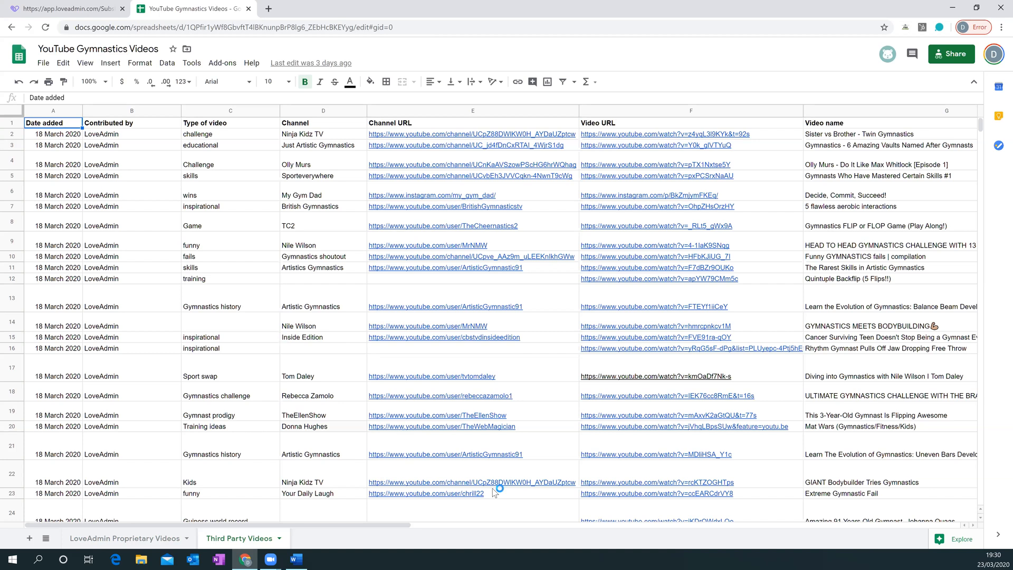
pyautogui.moveTo(377, 526); pyautogui.dragTo(644, 521)
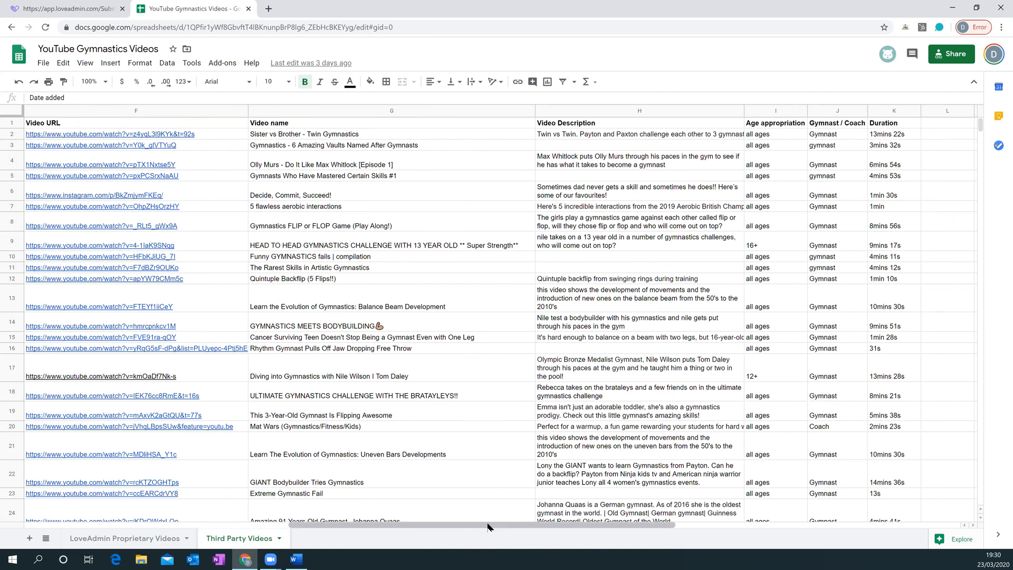
pyautogui.moveTo(455, 531); pyautogui.dragTo(123, 515)
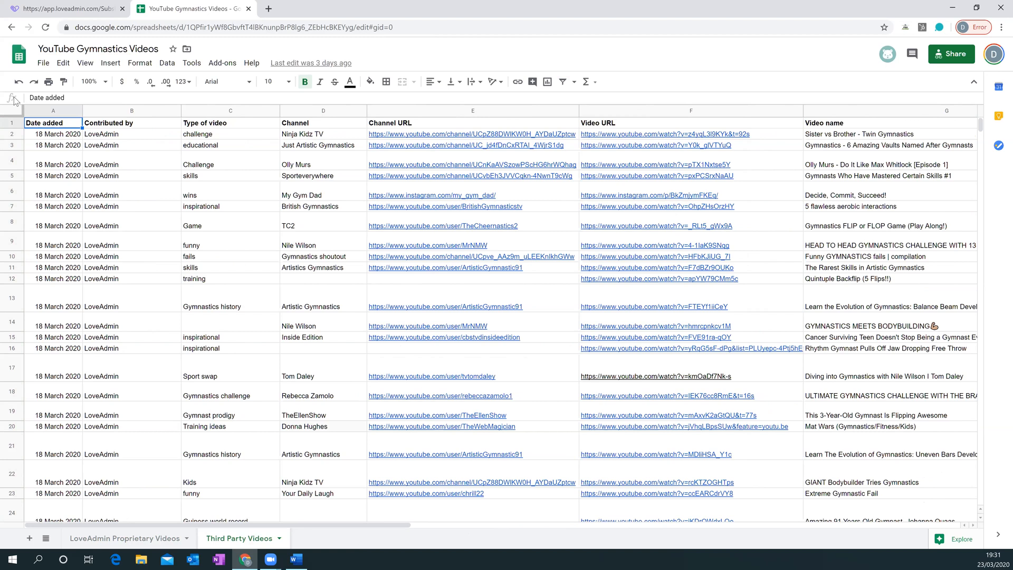
# Switch back to the LoveAdmin admin account and locate the Payment Reports option among the financial functions
pyautogui.click(89, 12)
pyautogui.moveTo(362, 102)
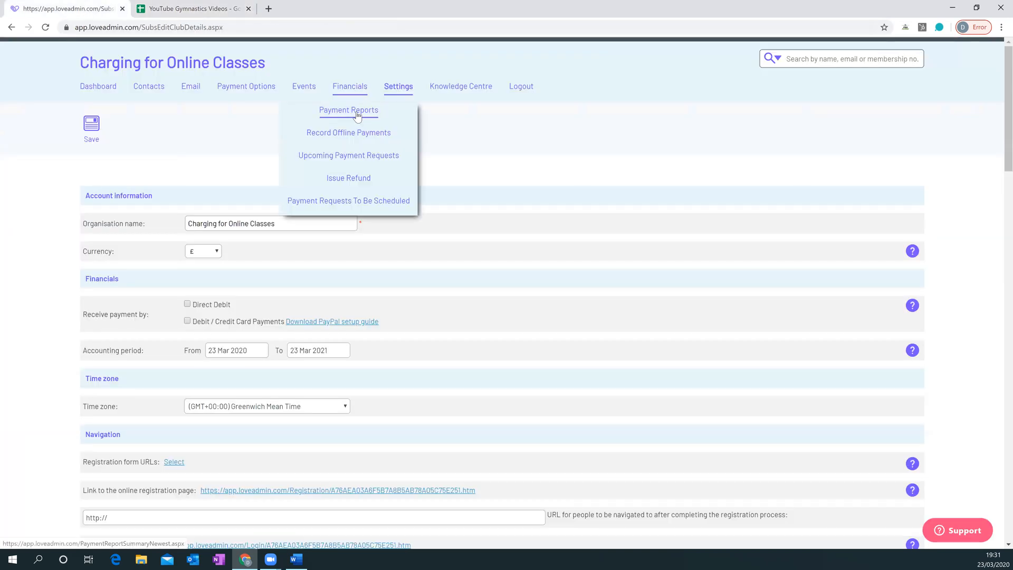